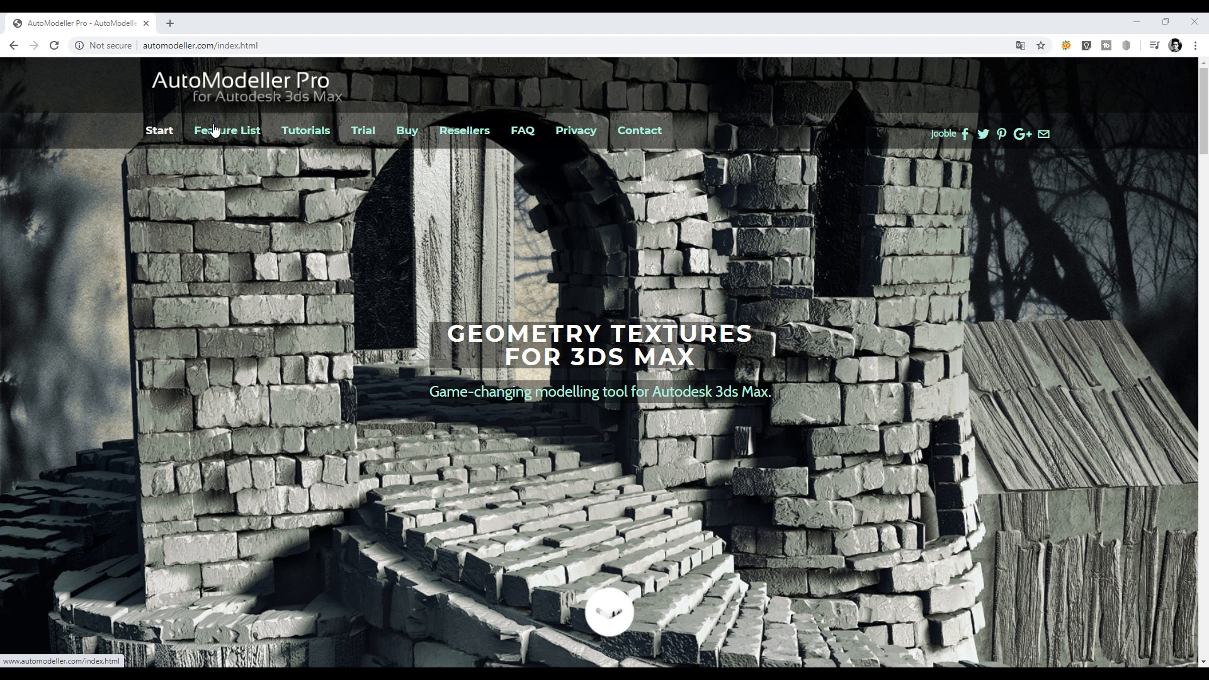
# Step: Look through the feature overview on the AutoModeller Pro start page
pyautogui.tripleClick(598, 345)
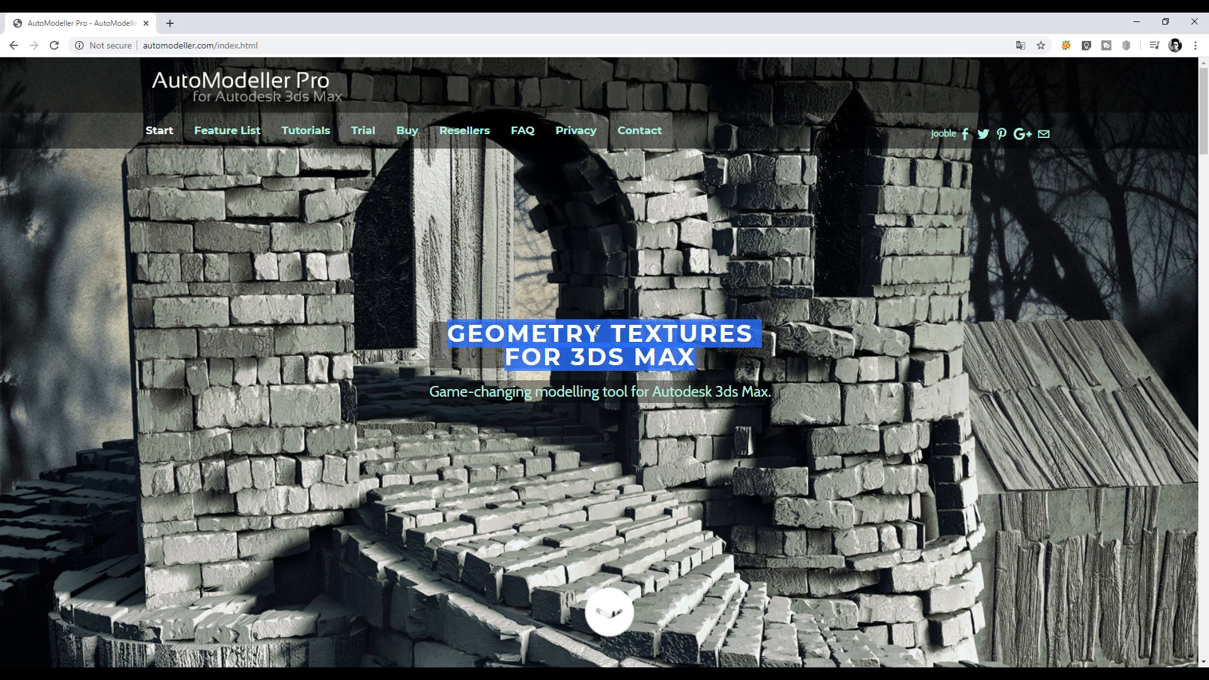
pyautogui.scroll(-3, 562, 298)
pyautogui.scroll(-6, 563, 303)
pyautogui.scroll(-1, 638, 319)
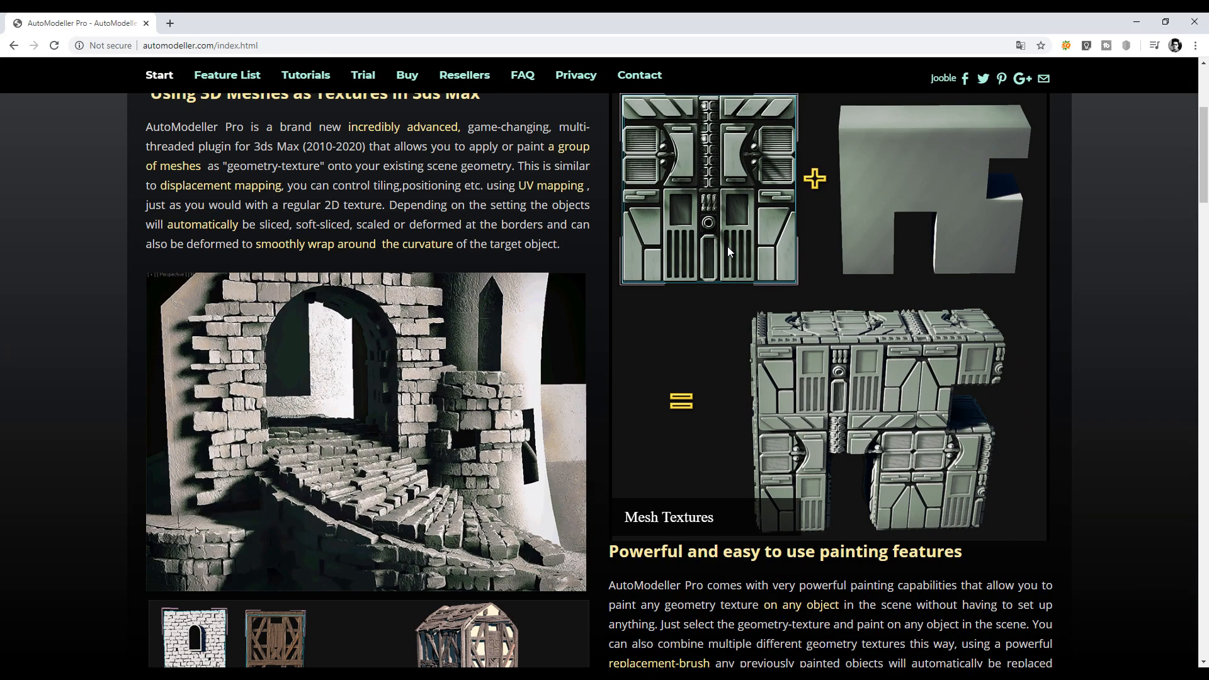
pyautogui.scroll(-5, 491, 396)
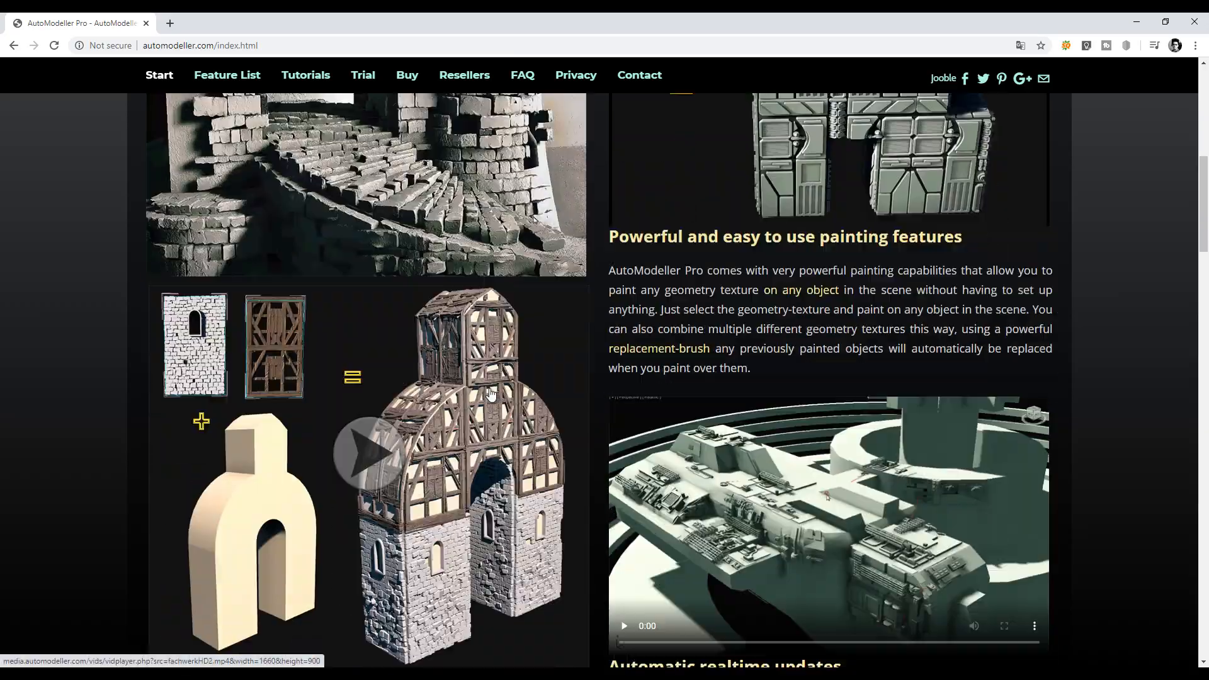
pyautogui.scroll(-15, 491, 394)
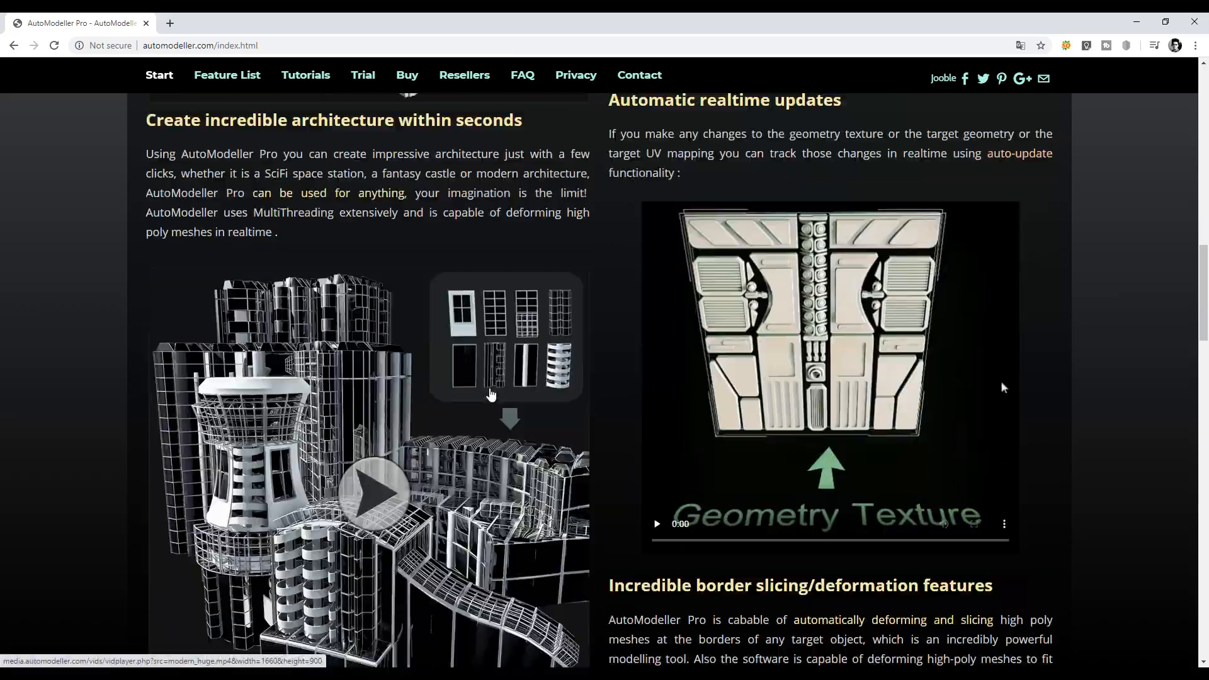
pyautogui.scroll(-20, 491, 395)
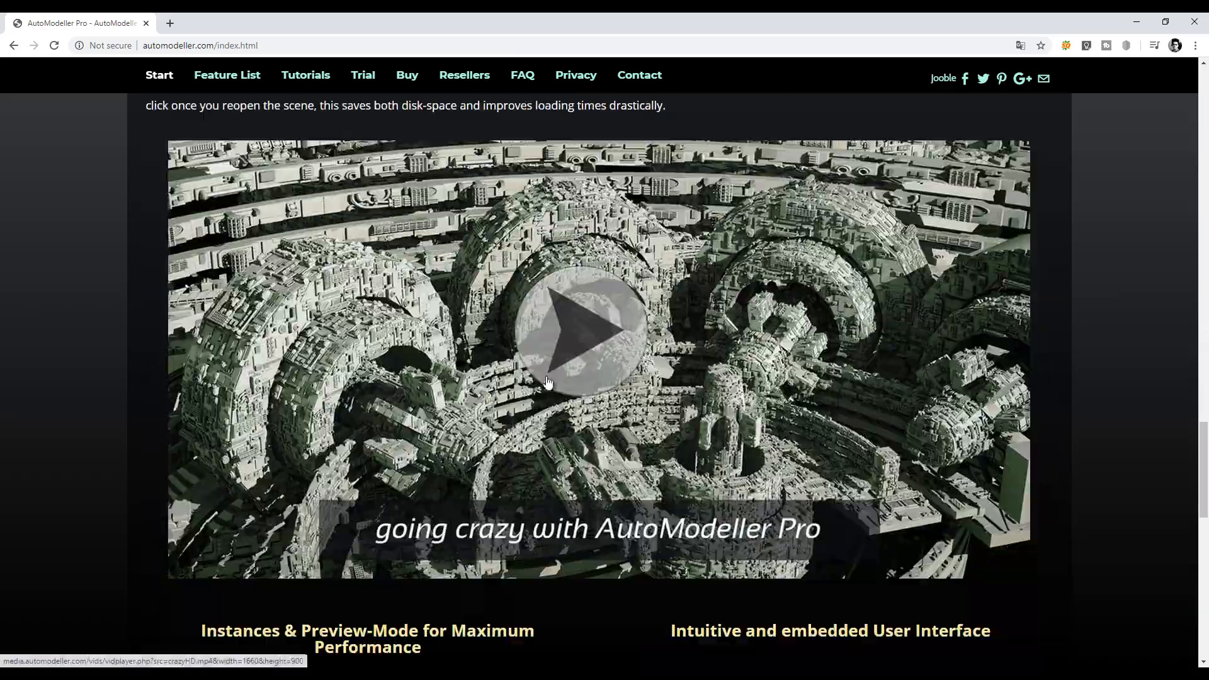
pyautogui.scroll(-4, 547, 382)
pyautogui.scroll(15, 547, 382)
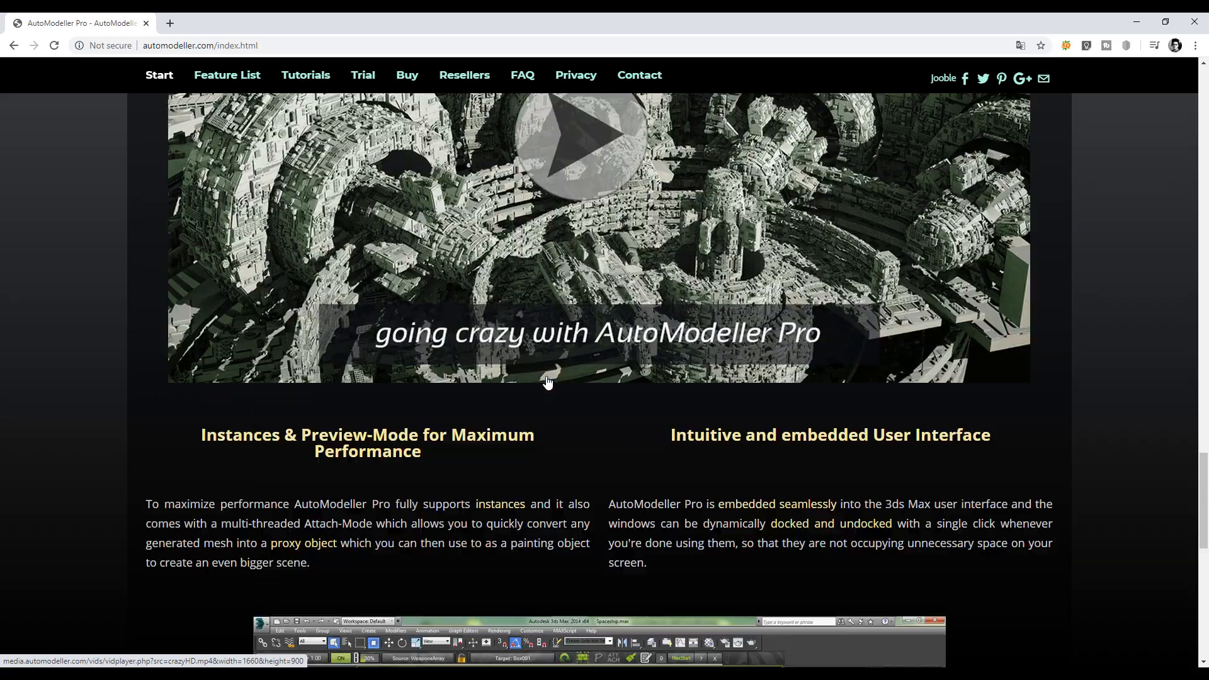
pyautogui.scroll(4, 547, 382)
# Step: Open the AutoModeller trial page, read the trial version's conditions and accept them
pyautogui.click(363, 76)
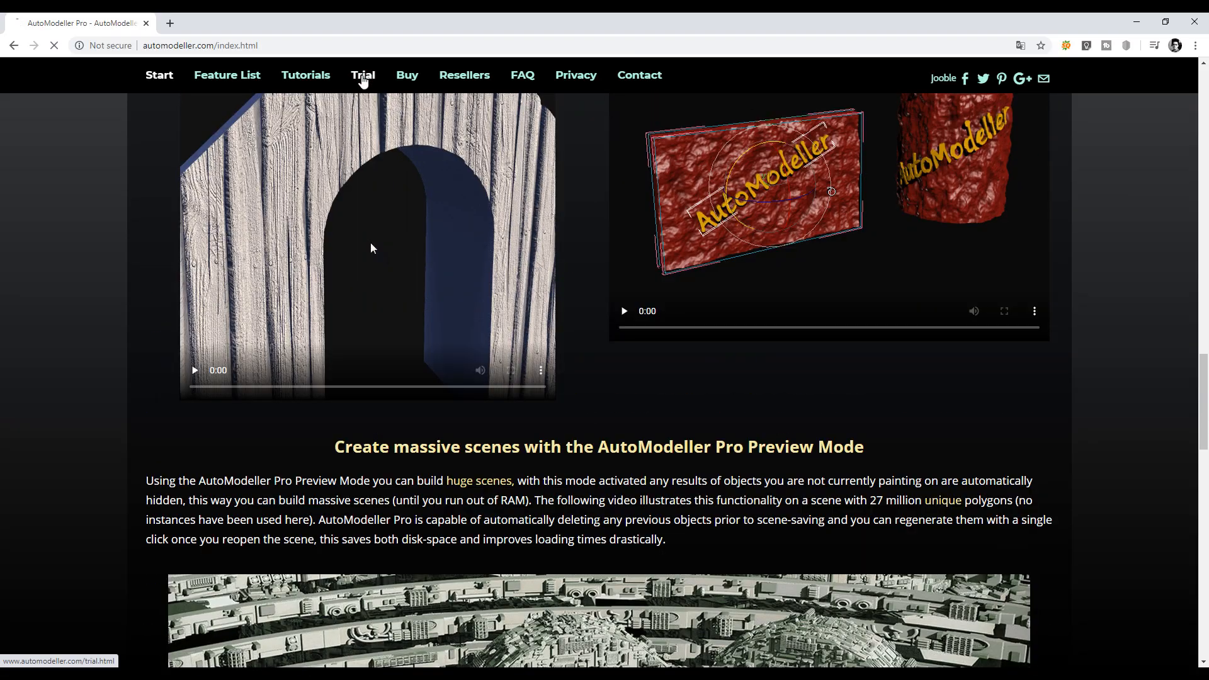
pyautogui.scroll(-1, 441, 315)
pyautogui.moveTo(481, 407); pyautogui.dragTo(965, 534)
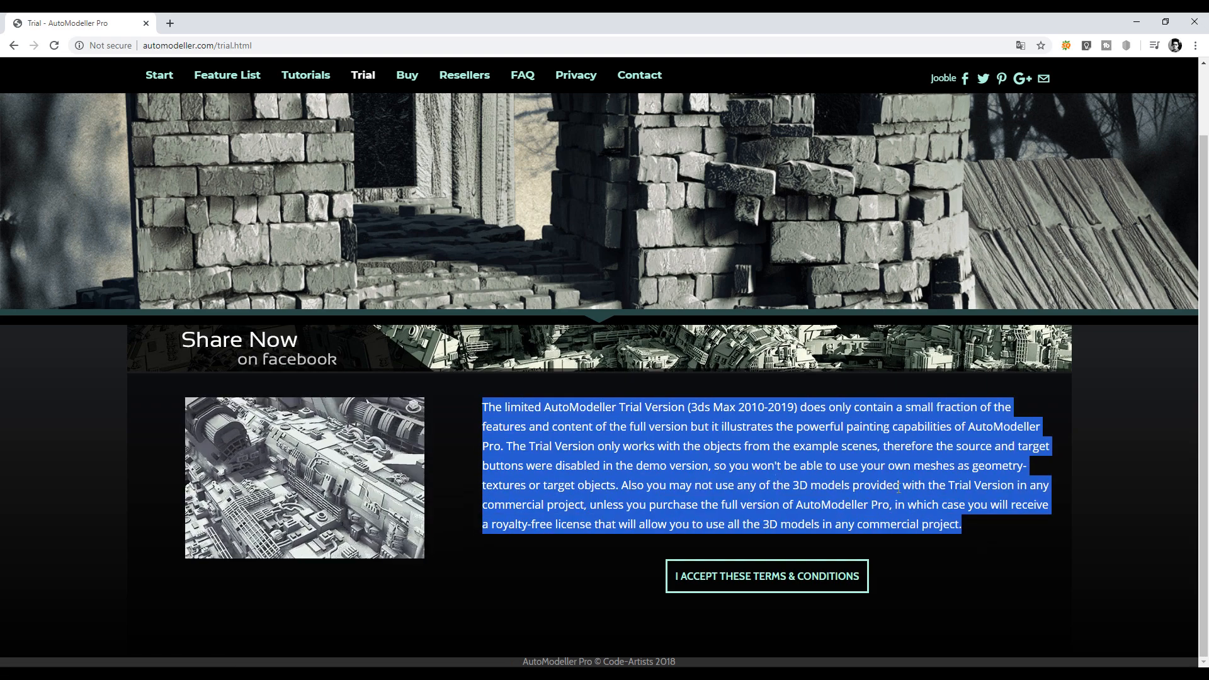
pyautogui.click(784, 594)
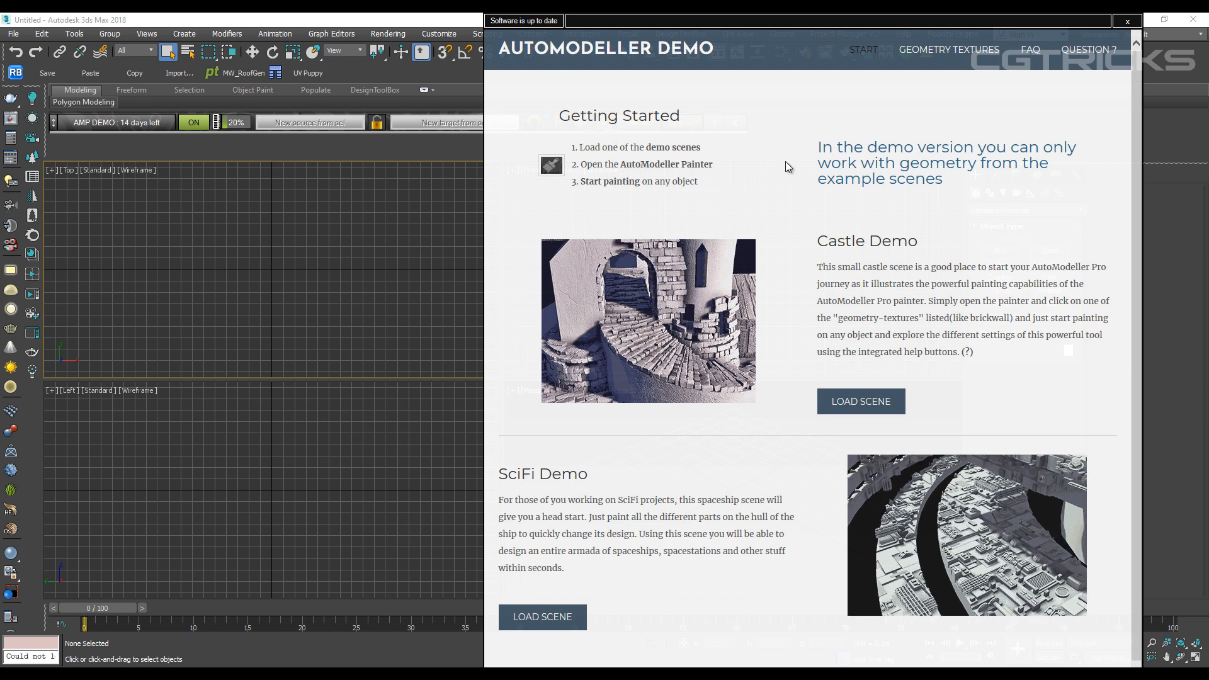
# Step: Load the Castle Demo scene from the AutoModeller Demo window in 3ds Max, opening it despite the missing DLLs
pyautogui.tripleClick(817, 148)
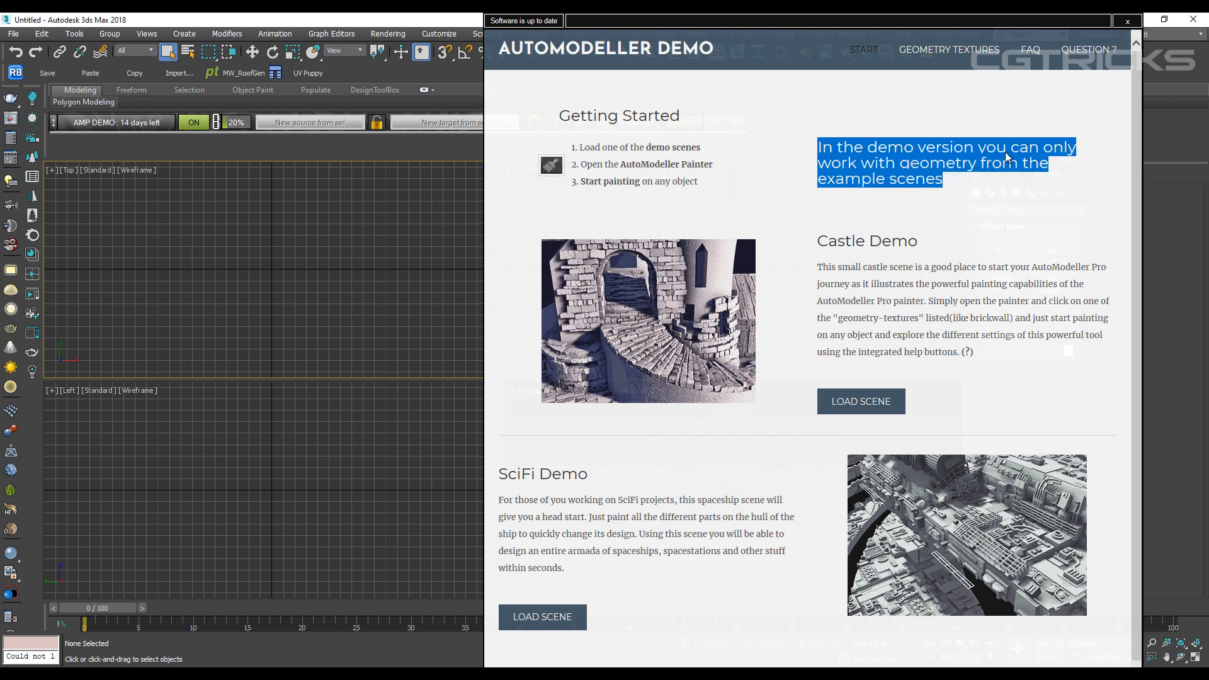
pyautogui.click(861, 401)
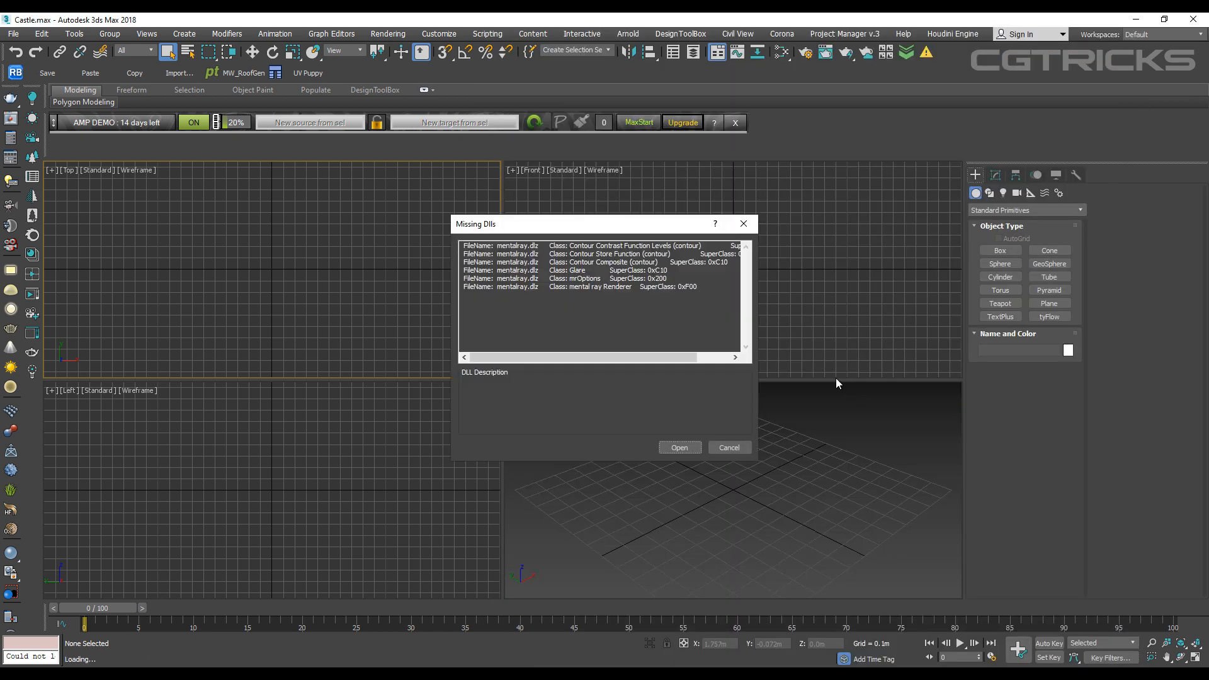
pyautogui.click(678, 448)
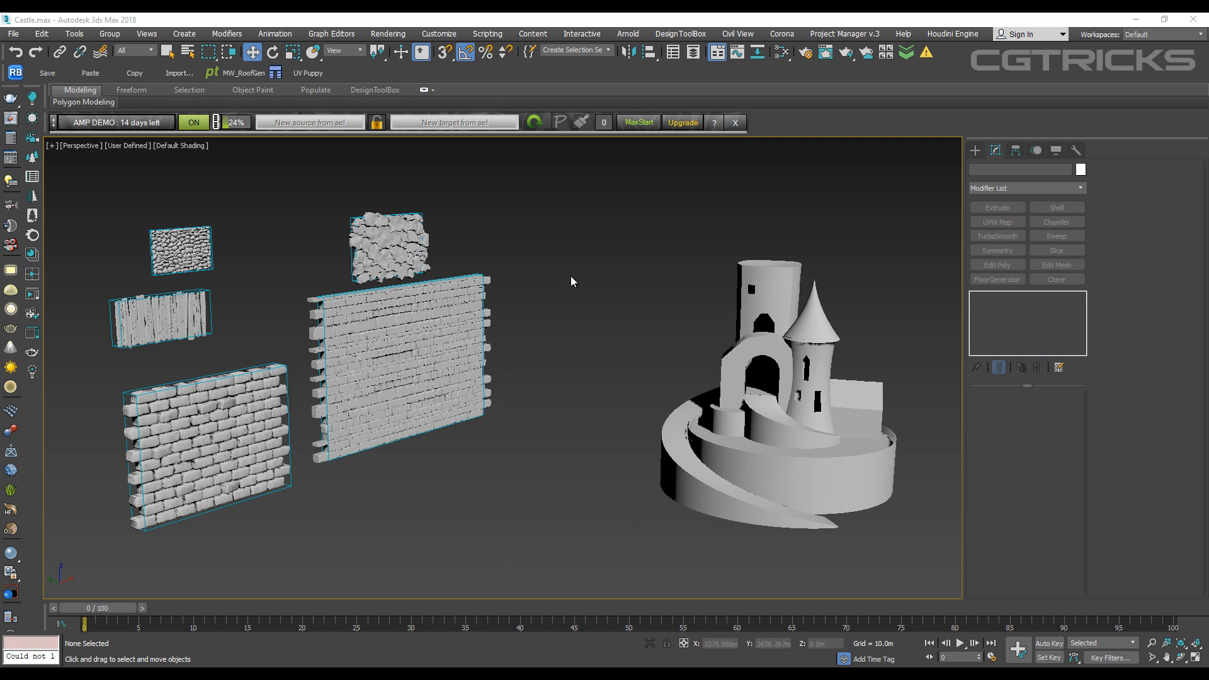
# Step: Open the AutoModeller painter and try docking it on either side of the viewport, leaving it docked left
pyautogui.click(581, 124)
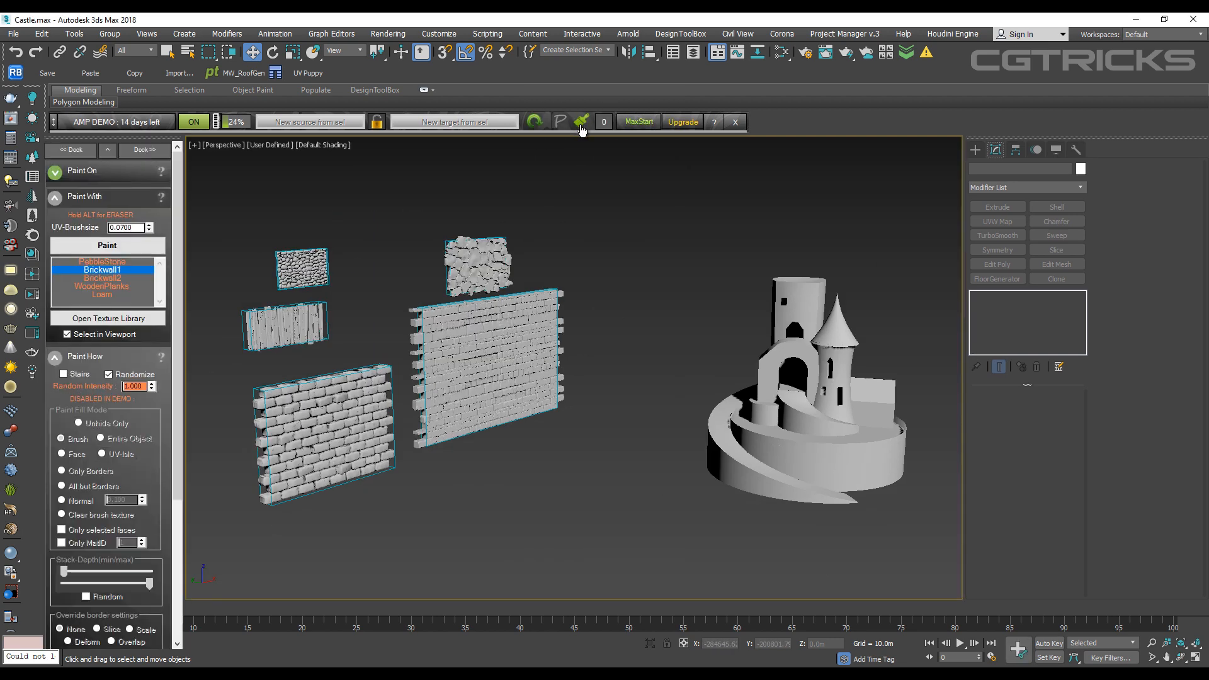
pyautogui.click(145, 150)
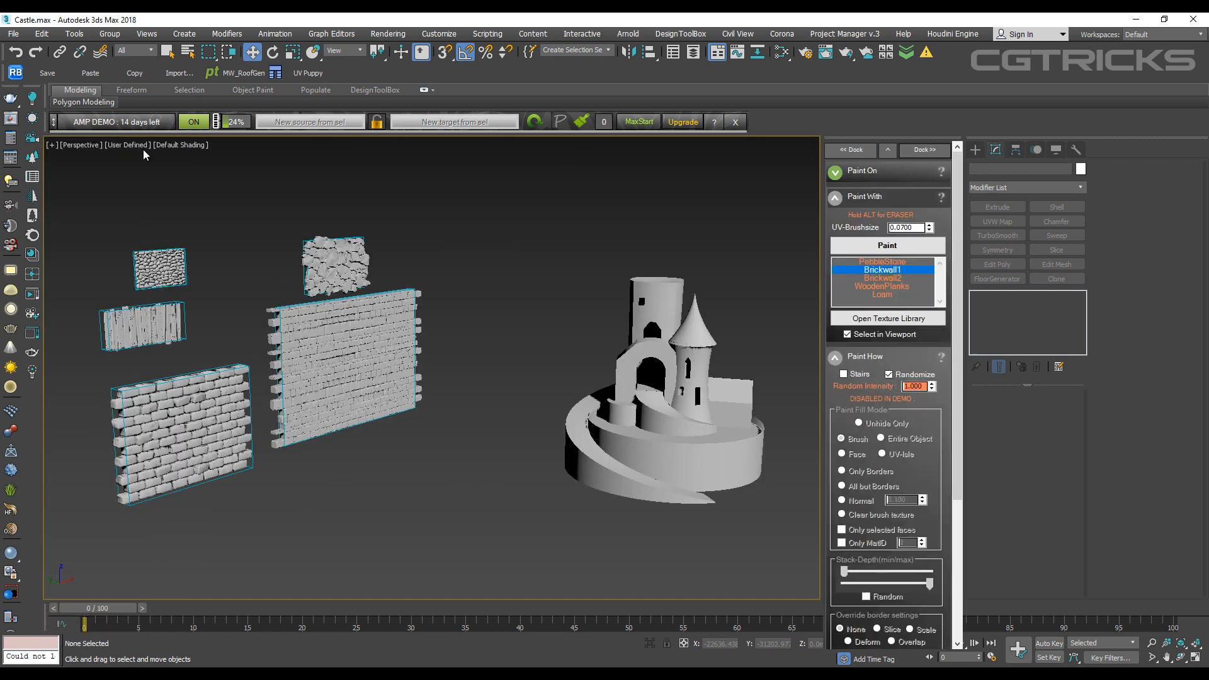
pyautogui.click(851, 150)
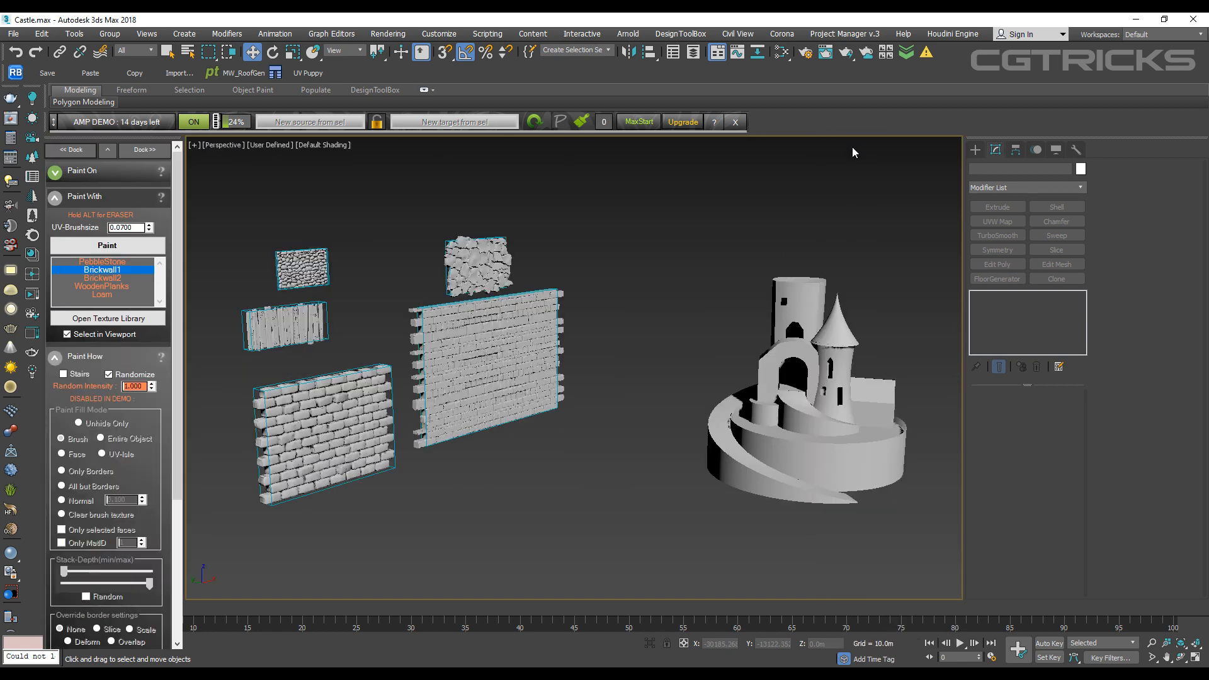
# Step: Select the Brickwall1, Brickwall2 and PebbleStone geometry textures in turn and examine the PebbleStone mesh up close
pyautogui.click(104, 269)
pyautogui.click(103, 277)
pyautogui.click(105, 263)
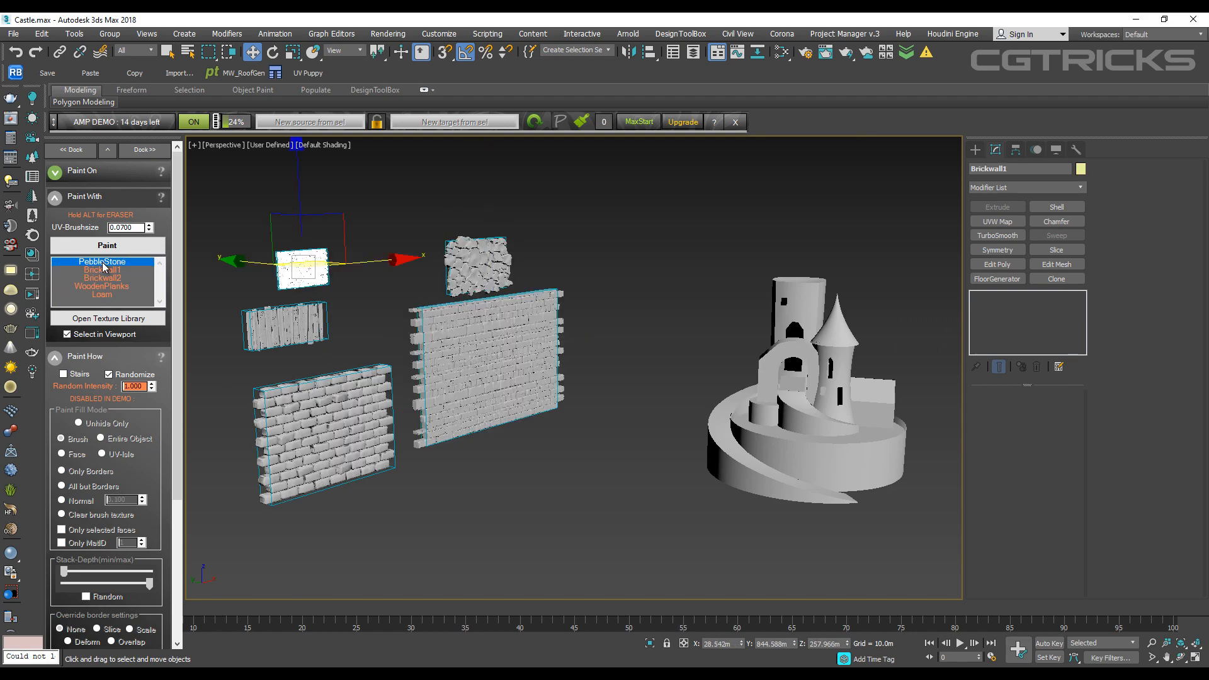
pyautogui.scroll(8, 289, 260)
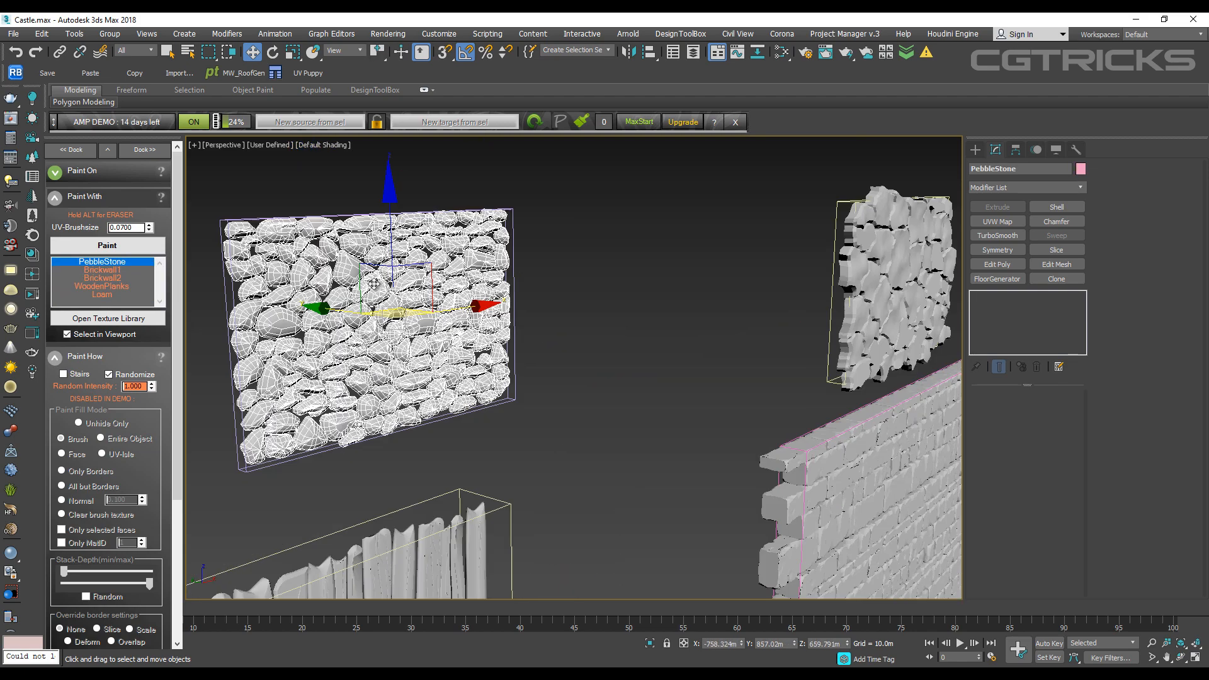
pyautogui.scroll(-5, 466, 261)
pyautogui.moveTo(525, 287); pyautogui.dragTo(467, 277, button='middle')
pyautogui.scroll(-4, 468, 276)
pyautogui.click(689, 285)
pyautogui.moveTo(773, 285); pyautogui.dragTo(659, 280, button='middle')
# Step: Switch the perspective viewport's shading to Clay
pyautogui.click(337, 148)
pyautogui.click(369, 226)
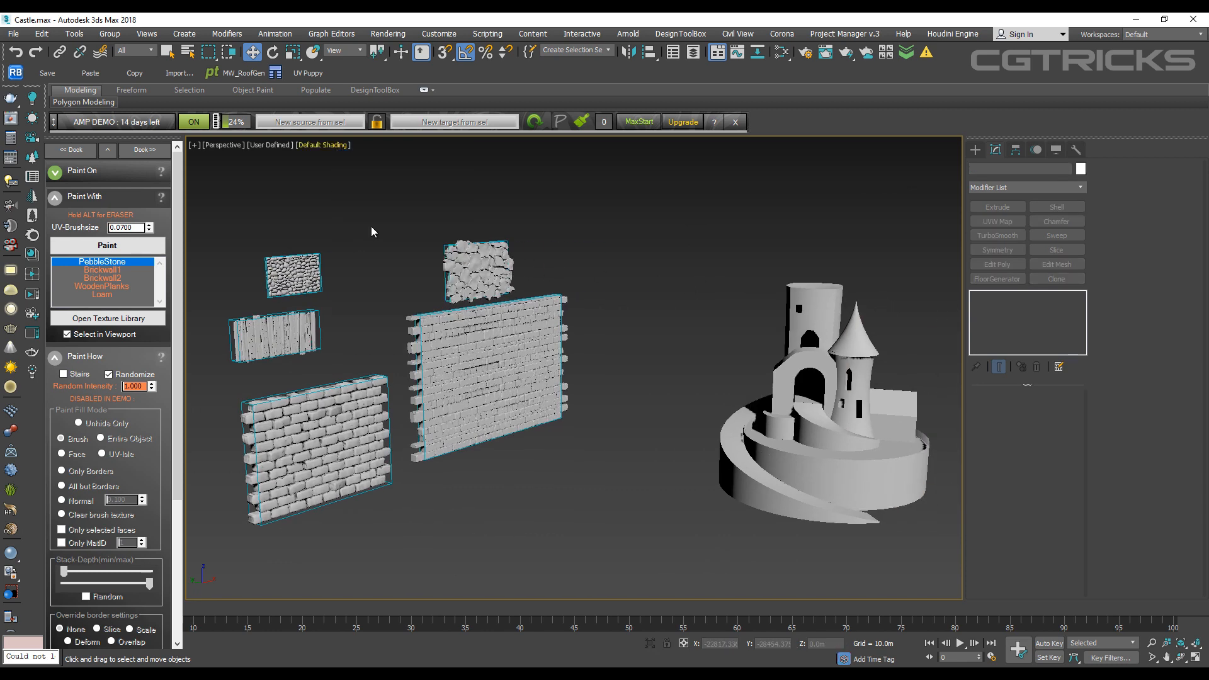
pyautogui.scroll(6, 288, 275)
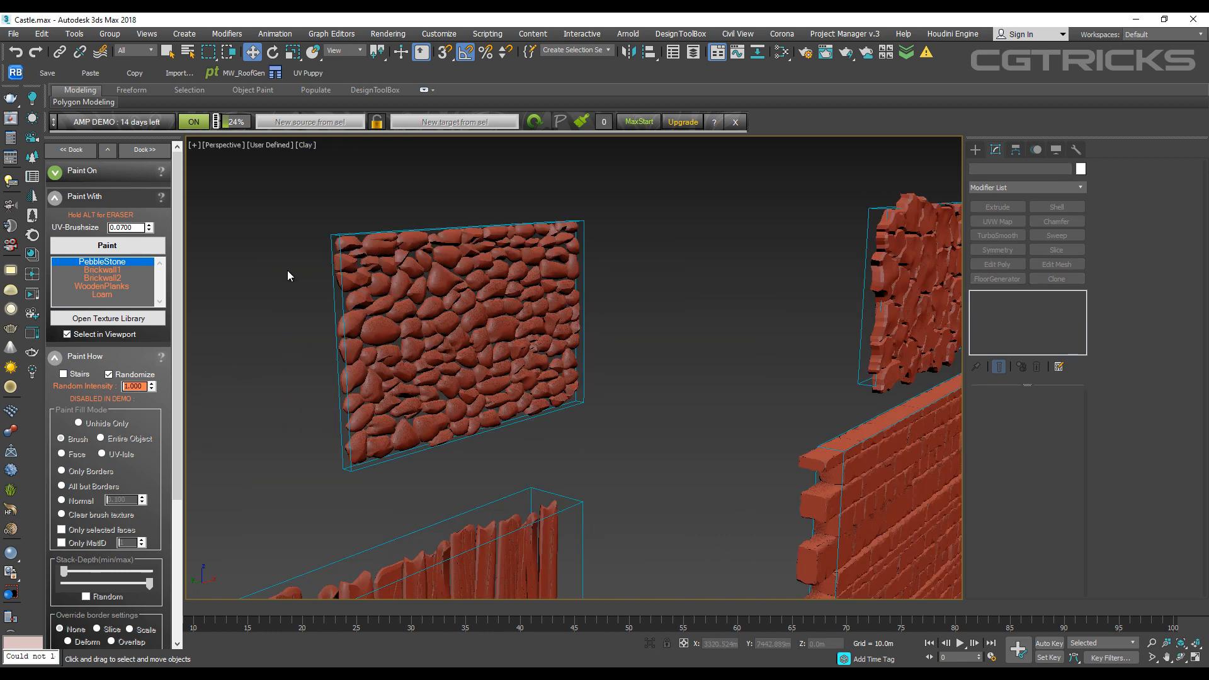
# Step: Paint the PebbleStone texture along the front of the spiral ramp's outer wall with the 0.0700 UV brush size
pyautogui.click(115, 262)
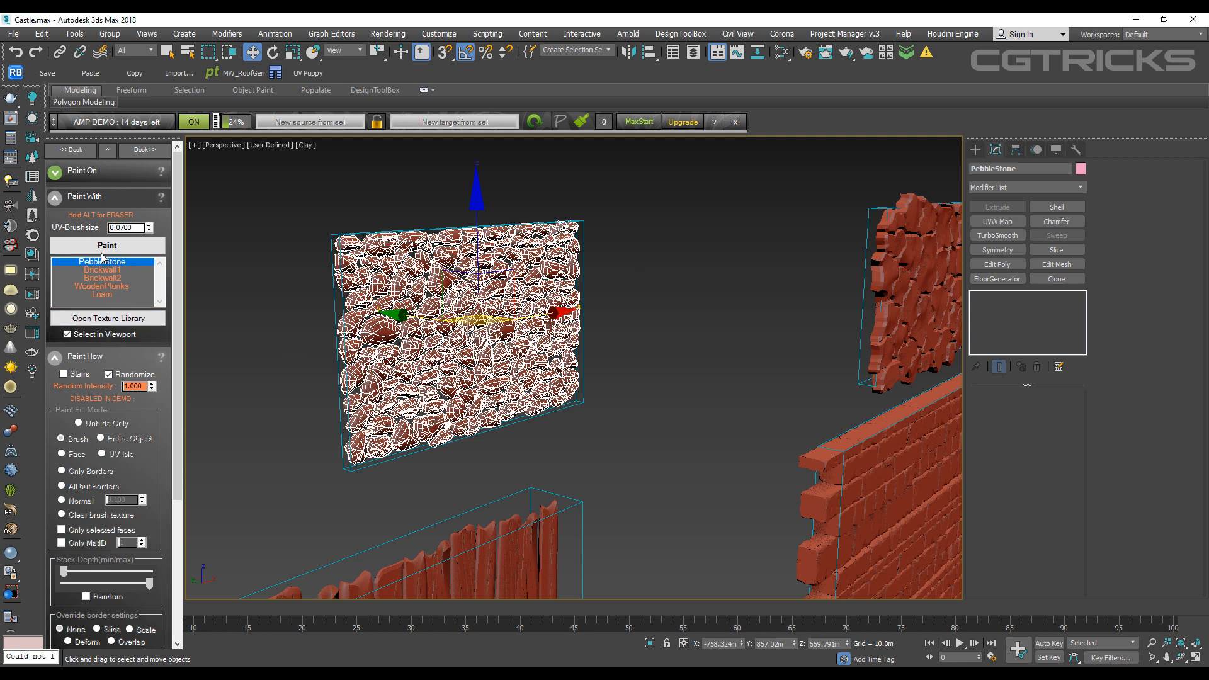
pyautogui.click(110, 246)
pyautogui.scroll(-8, 663, 371)
pyautogui.moveTo(788, 403); pyautogui.dragTo(674, 409, button='middle')
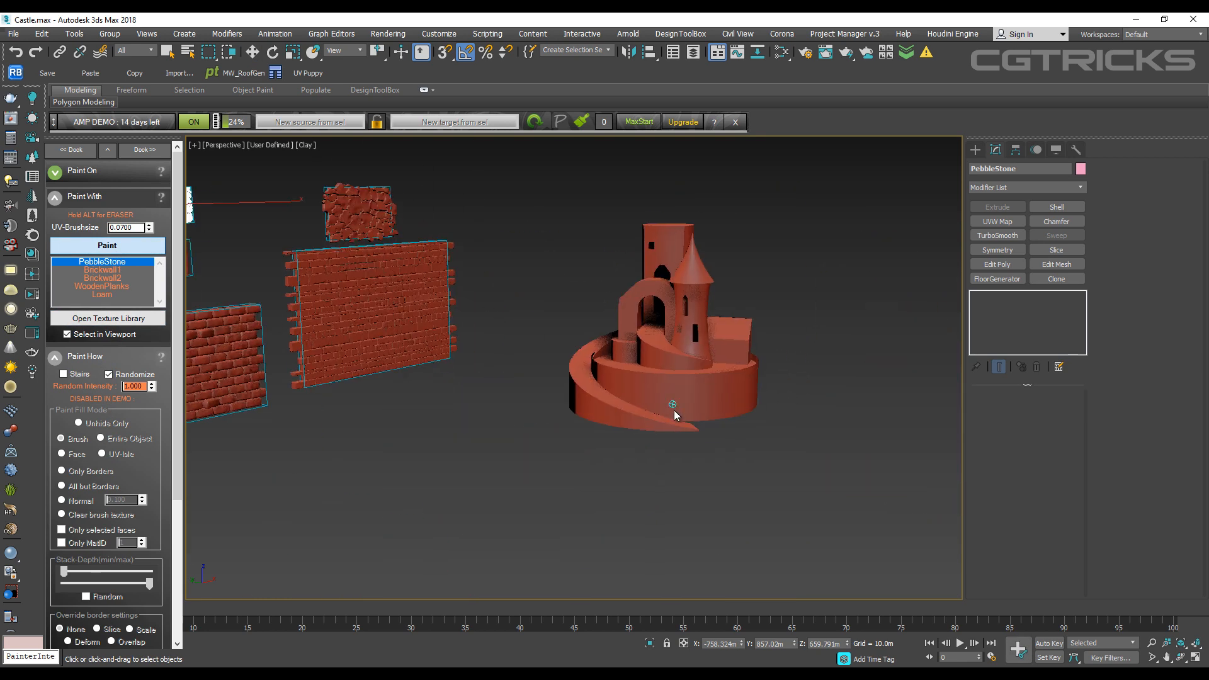
pyautogui.scroll(8, 666, 405)
pyautogui.moveTo(703, 463)
pyautogui.mouseDown()
pyautogui.moveTo(546, 417)
pyautogui.moveTo(445, 439)
pyautogui.moveTo(350, 369)
pyautogui.moveTo(315, 386)
pyautogui.mouseUp()
pyautogui.scroll(-5, 362, 400)
pyautogui.moveTo(361, 399)
pyautogui.mouseDown(button='middle')
pyautogui.moveTo(406, 320)
pyautogui.moveTo(635, 407)
pyautogui.mouseUp(button='middle')
pyautogui.scroll(2, 634, 406)
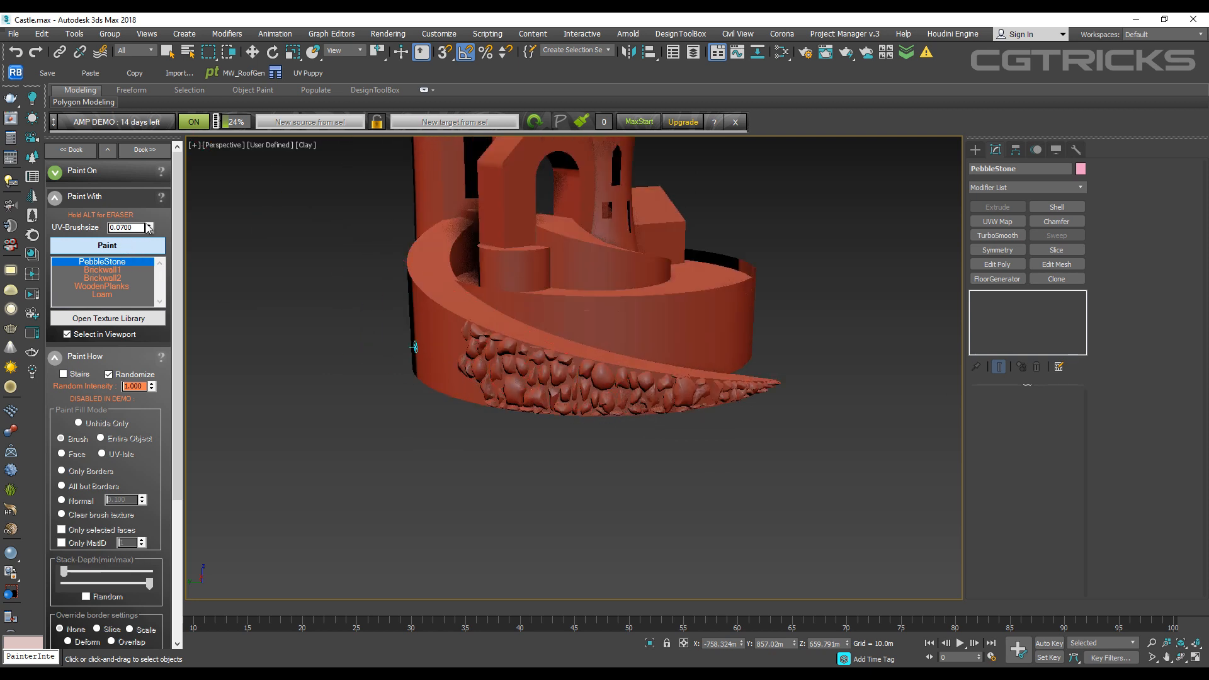
# Step: Set the UV brush size to 0.4200 and continue painting PebbleStone around the ramp's outer wall
pyautogui.moveTo(448, 336); pyautogui.dragTo(447, 357)
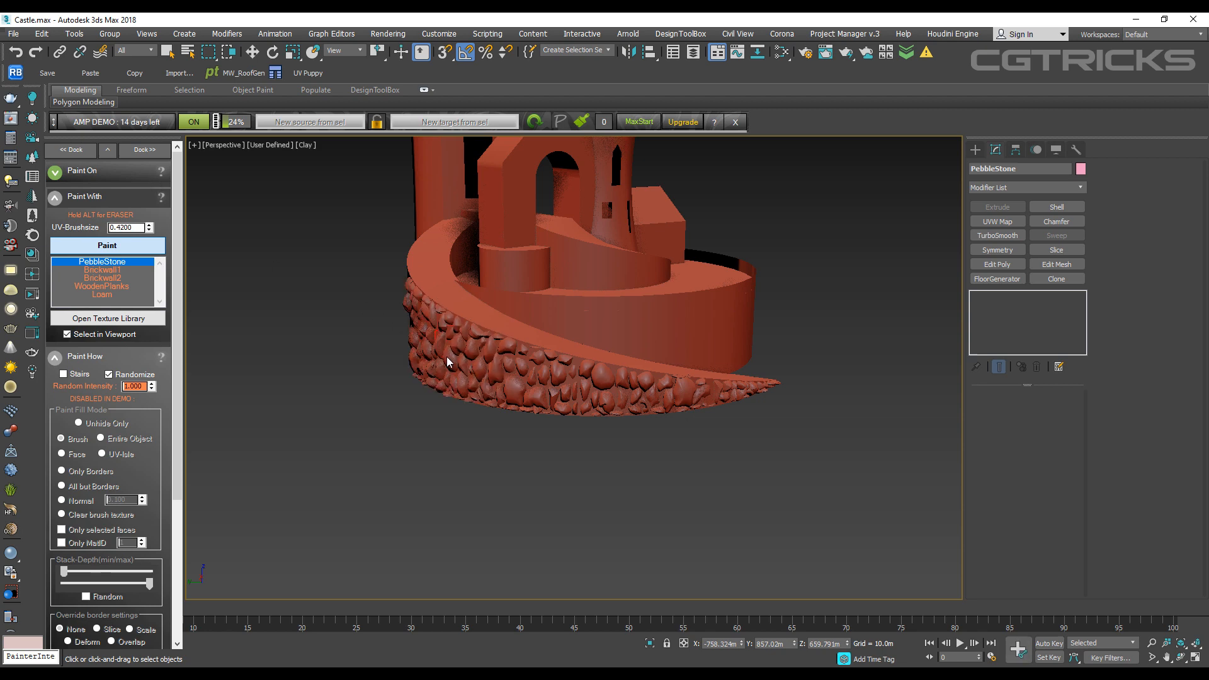
pyautogui.scroll(-3, 452, 356)
pyautogui.keyDown('alt'); pyautogui.moveTo(452, 355); pyautogui.dragTo(571, 383, button='middle'); pyautogui.keyUp('alt')
pyautogui.scroll(4, 407, 364)
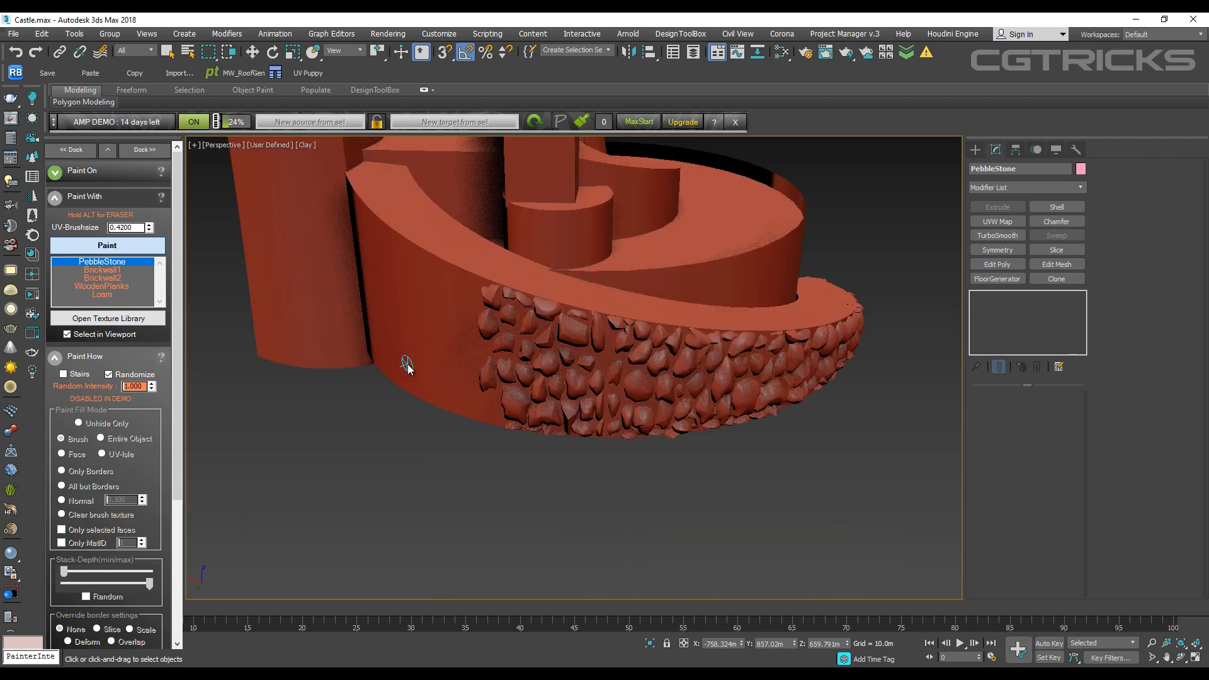
pyautogui.moveTo(407, 364); pyautogui.dragTo(477, 393, button='middle')
pyautogui.moveTo(552, 424)
pyautogui.mouseDown()
pyautogui.moveTo(539, 394)
pyautogui.moveTo(640, 409)
pyautogui.moveTo(440, 262)
pyautogui.moveTo(513, 337)
pyautogui.mouseUp()
# Step: Cover the castle's round base wall behind the ramp with the PebbleStone texture
pyautogui.scroll(-4, 513, 337)
pyautogui.keyDown('alt'); pyautogui.moveTo(513, 338); pyautogui.dragTo(697, 414, button='middle'); pyautogui.keyUp('alt')
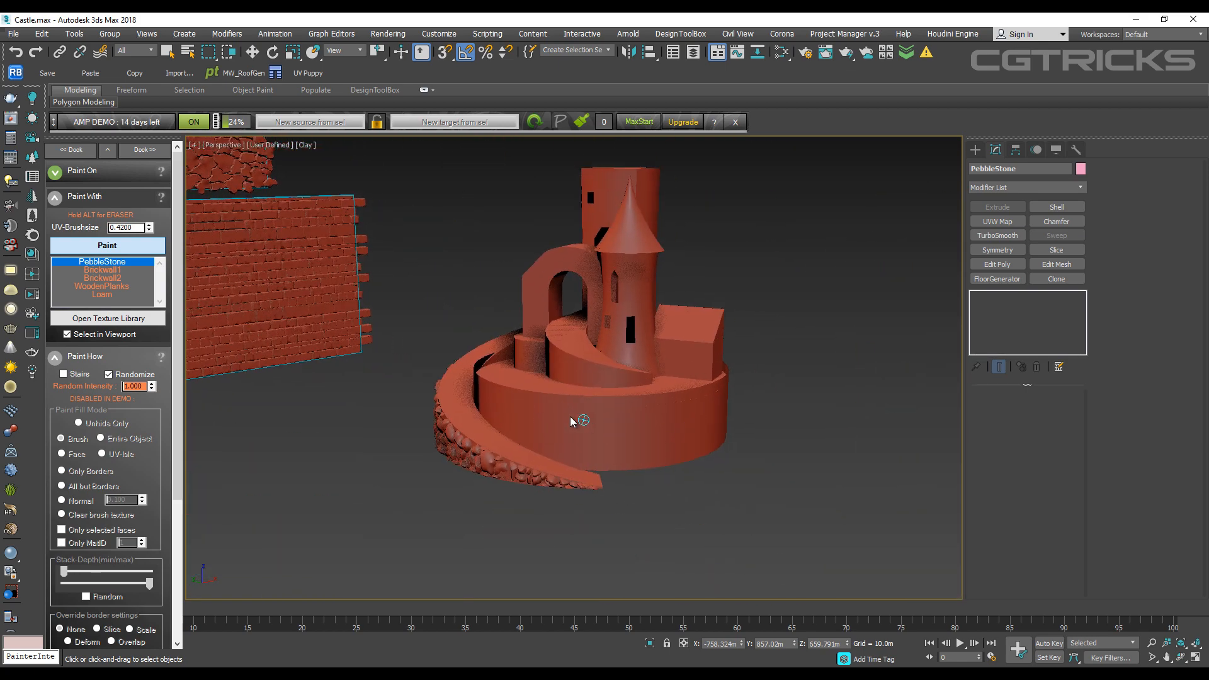
pyautogui.scroll(3, 569, 417)
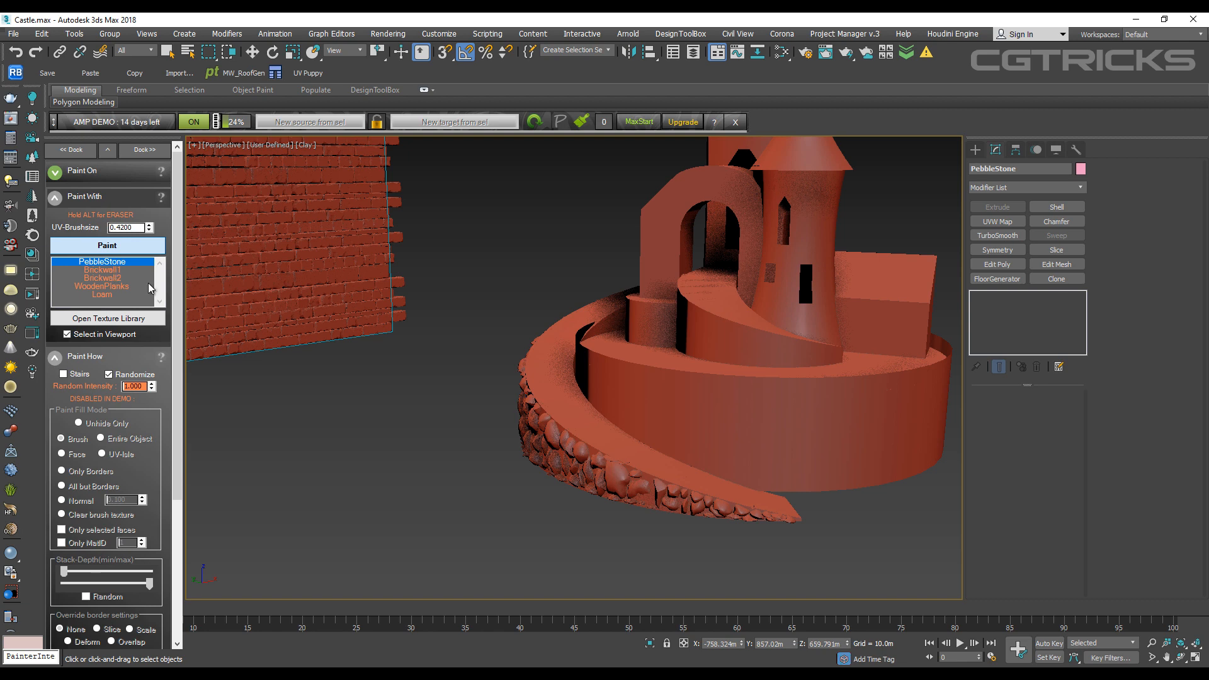
pyautogui.moveTo(799, 420)
pyautogui.mouseDown()
pyautogui.moveTo(924, 417)
pyautogui.moveTo(688, 422)
pyautogui.moveTo(610, 396)
pyautogui.mouseUp()
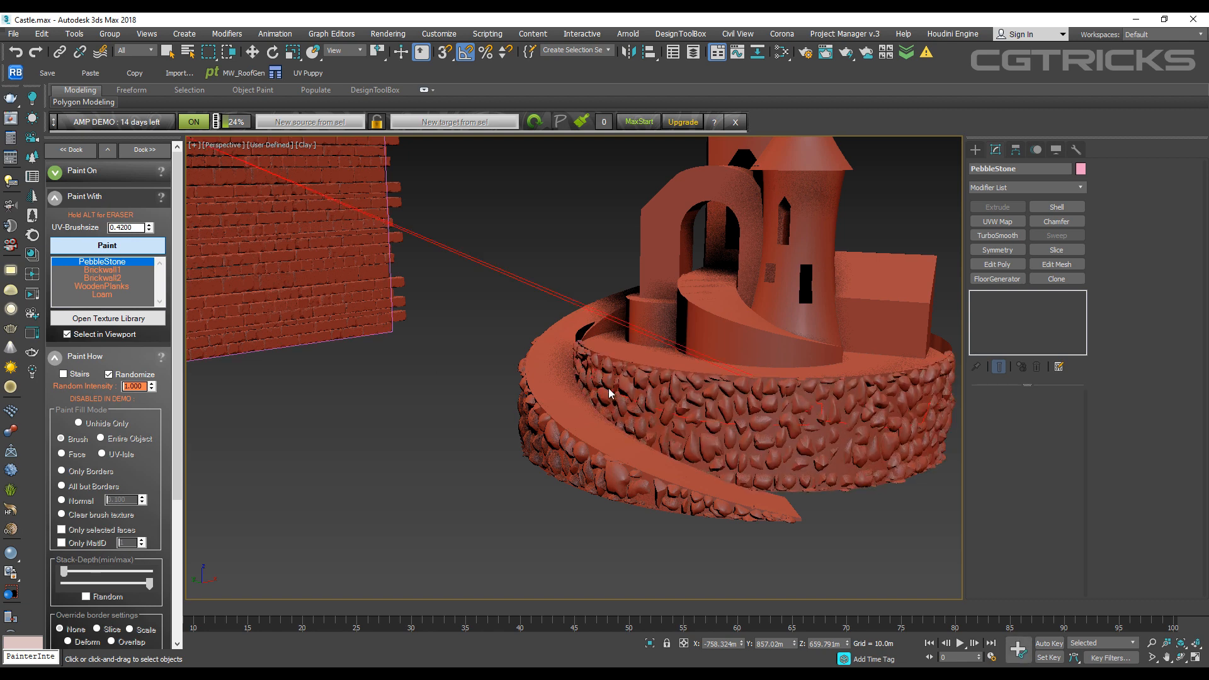
pyautogui.scroll(-3, 653, 399)
pyautogui.moveTo(653, 399); pyautogui.dragTo(672, 436, button='middle')
pyautogui.scroll(5, 672, 435)
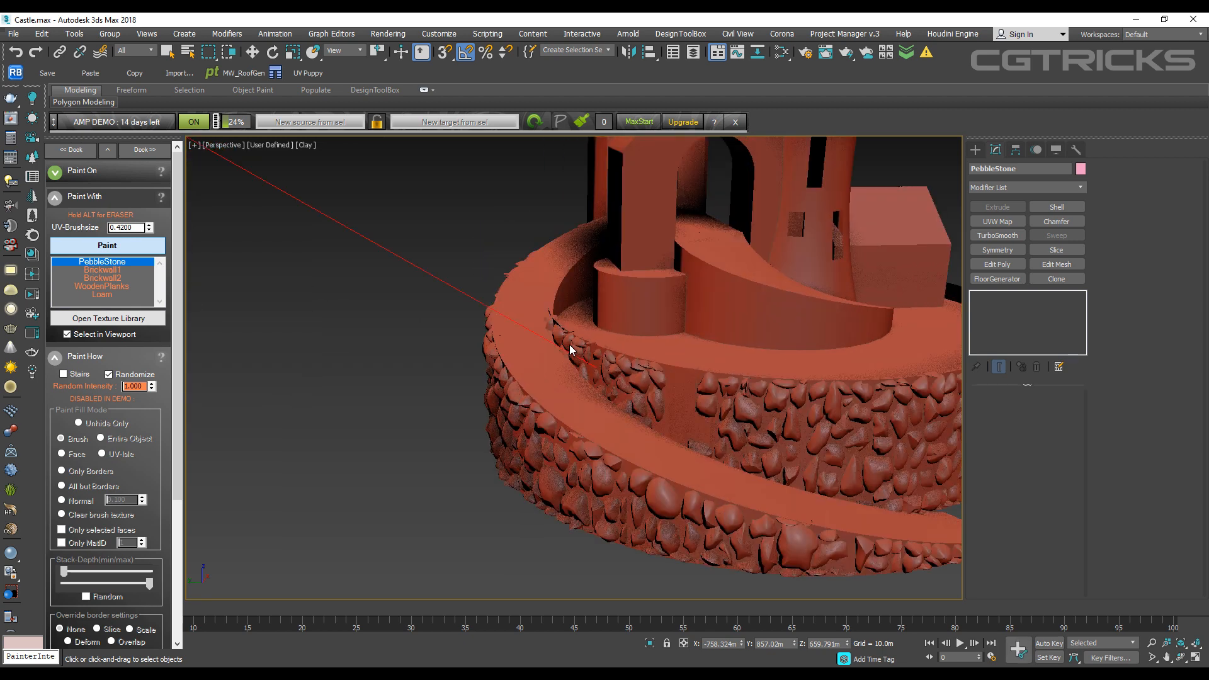
pyautogui.scroll(-4, 703, 400)
pyautogui.scroll(4, 785, 429)
pyautogui.moveTo(651, 351); pyautogui.dragTo(630, 378, button='middle')
pyautogui.keyDown('alt'); pyautogui.moveTo(629, 378); pyautogui.dragTo(552, 405, button='middle'); pyautogui.keyUp('alt')
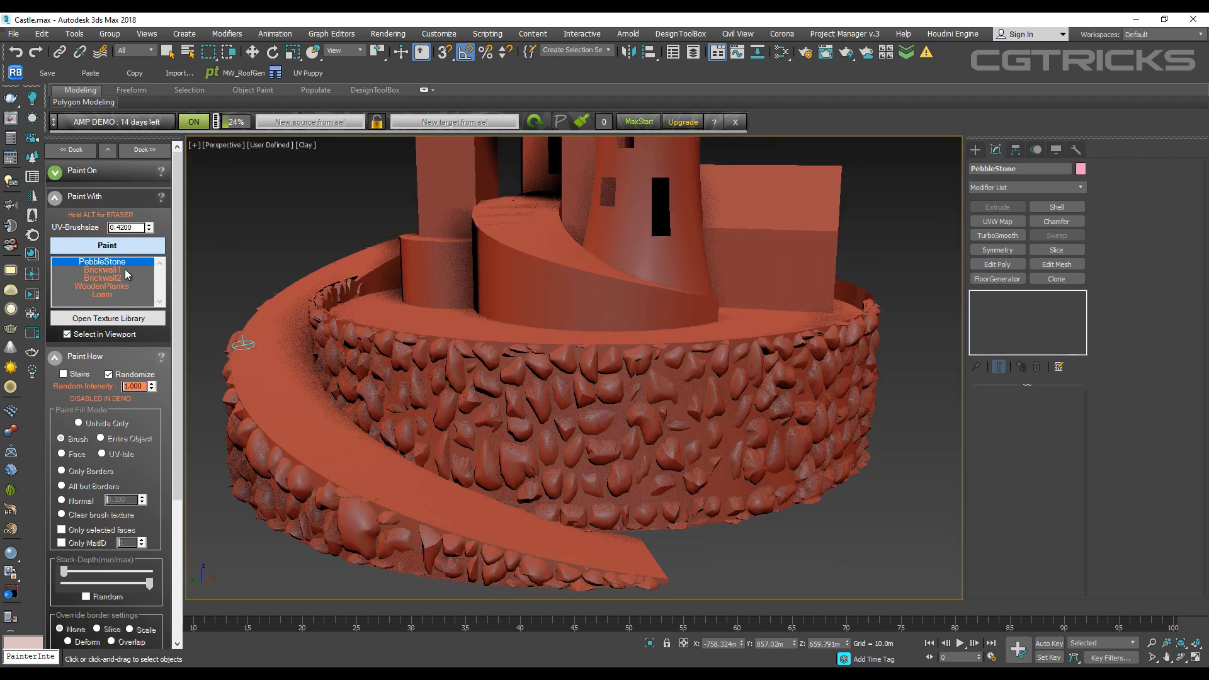
# Step: Choose the Brickwall1 texture and paint it over the front face of the castle's archway
pyautogui.click(114, 270)
pyautogui.scroll(-4, 391, 299)
pyautogui.moveTo(391, 299); pyautogui.dragTo(589, 372, button='middle')
pyautogui.moveTo(381, 285); pyautogui.dragTo(471, 307, button='middle')
pyautogui.scroll(3, 471, 306)
pyautogui.scroll(-3, 472, 307)
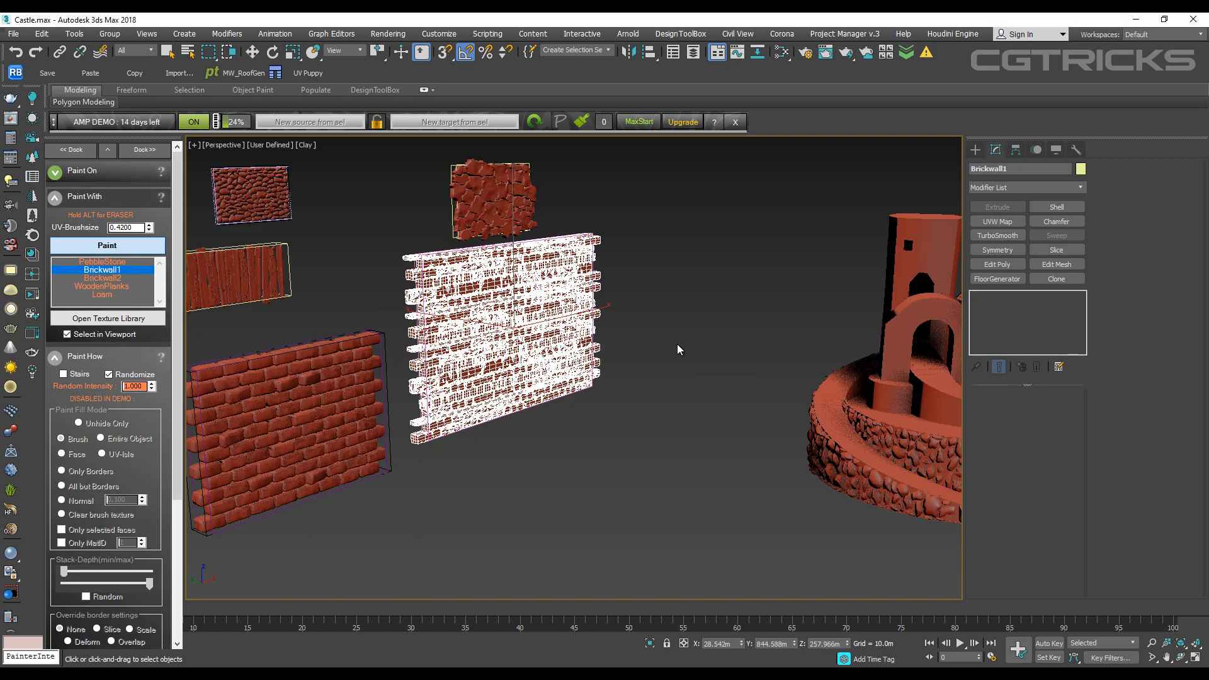
pyautogui.moveTo(726, 359); pyautogui.dragTo(614, 367, button='middle')
pyautogui.scroll(2, 614, 367)
pyautogui.scroll(2, 484, 374)
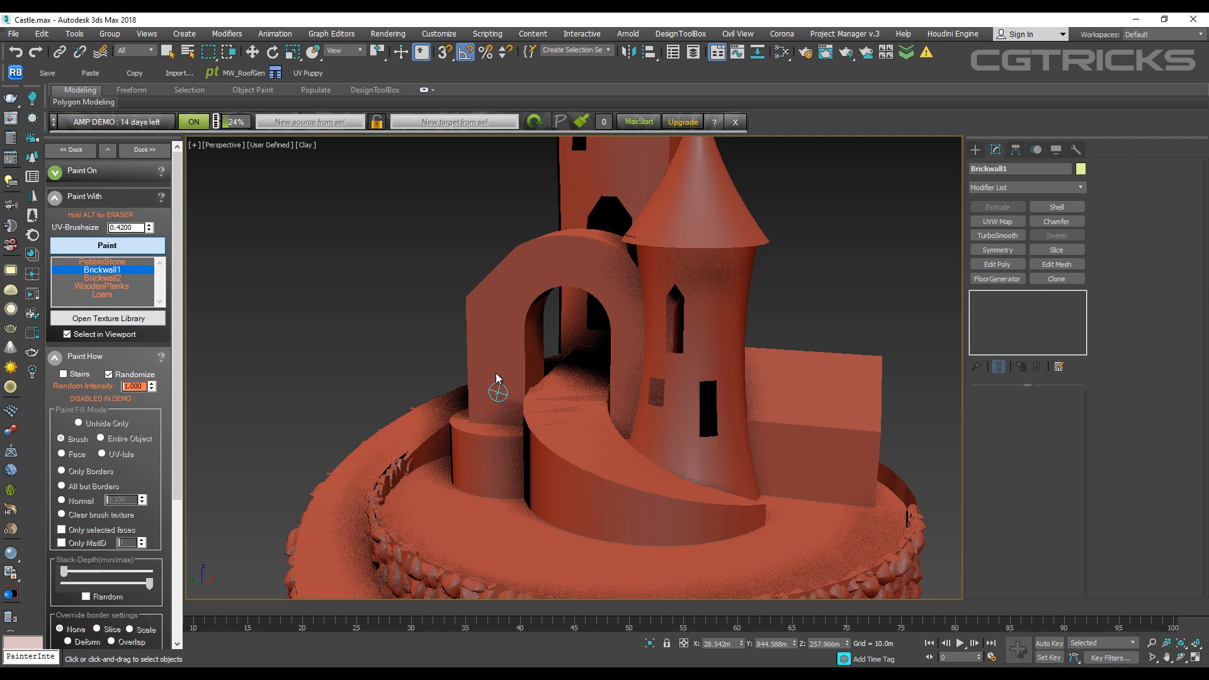
pyautogui.moveTo(499, 345)
pyautogui.mouseDown()
pyautogui.moveTo(512, 292)
pyautogui.moveTo(571, 265)
pyautogui.mouseUp()
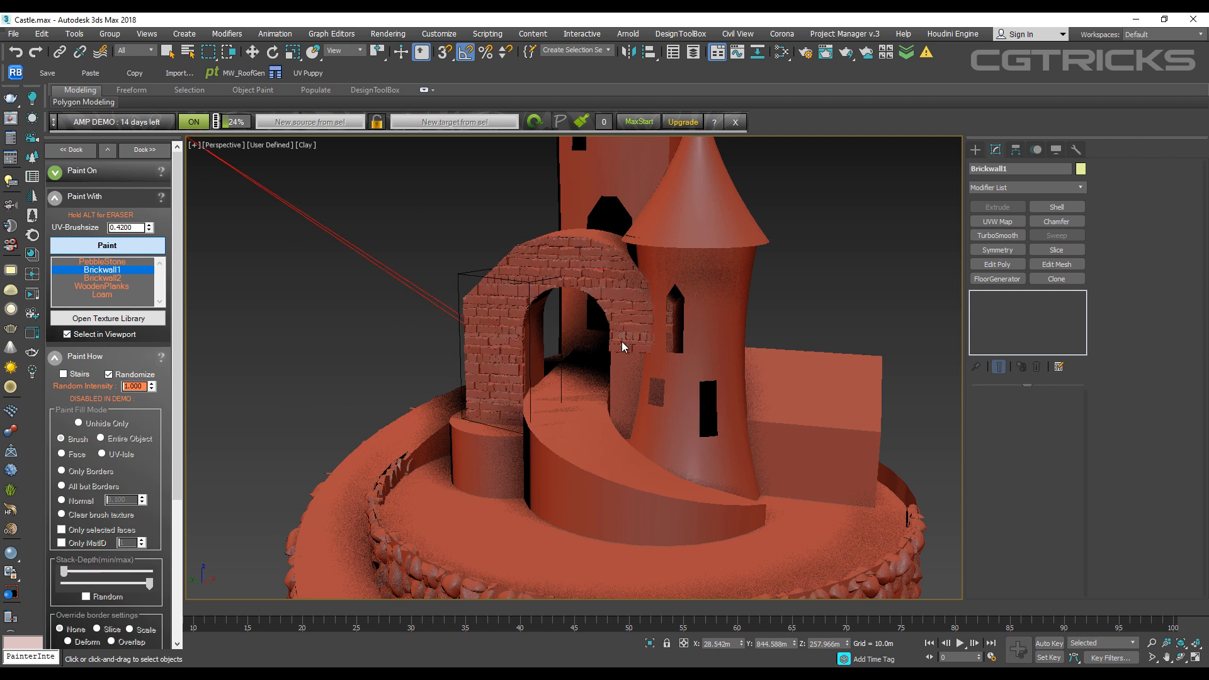
# Step: Paint the Brickwall1 texture around the walls of the small cone-roofed tower, including its rear side
pyautogui.moveTo(686, 447)
pyautogui.mouseDown()
pyautogui.moveTo(726, 462)
pyautogui.moveTo(725, 304)
pyautogui.moveTo(675, 265)
pyautogui.moveTo(665, 273)
pyautogui.mouseUp()
pyautogui.scroll(-2, 730, 365)
pyautogui.keyDown('alt'); pyautogui.moveTo(708, 363); pyautogui.dragTo(652, 381, button='middle'); pyautogui.keyUp('alt')
pyautogui.keyDown('alt'); pyautogui.moveTo(607, 419); pyautogui.dragTo(425, 458, button='middle'); pyautogui.keyUp('alt')
pyautogui.scroll(-4, 592, 423)
pyautogui.moveTo(297, 462); pyautogui.dragTo(296, 463, button='middle')
pyautogui.scroll(6, 277, 473)
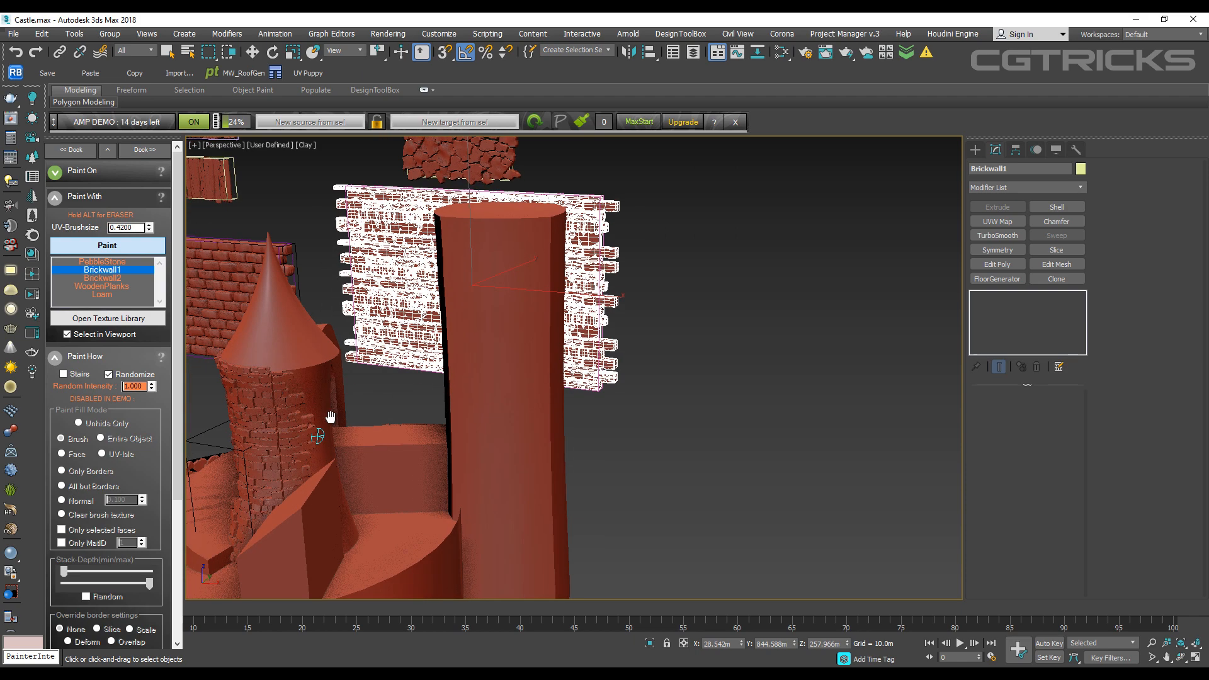
pyautogui.moveTo(324, 453); pyautogui.dragTo(310, 361)
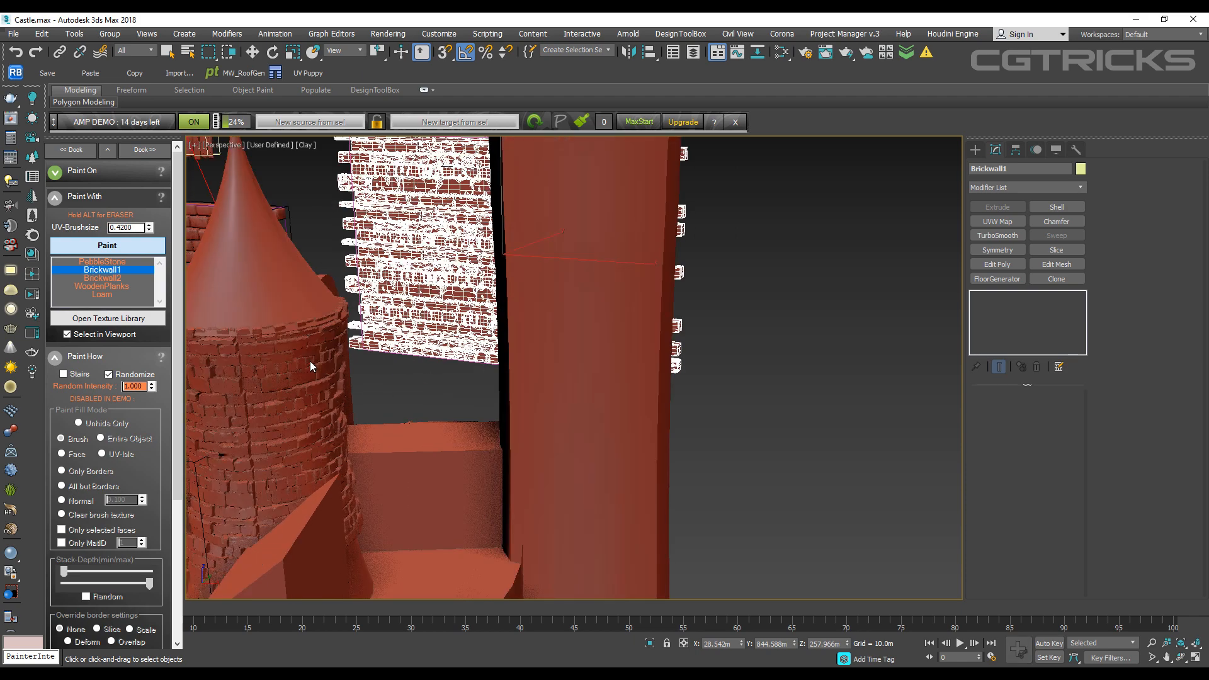
pyautogui.scroll(-6, 343, 365)
pyautogui.moveTo(416, 405)
pyautogui.keyDown('alt'); pyautogui.mouseDown(button='middle')
pyautogui.moveTo(512, 416)
pyautogui.moveTo(730, 391)
pyautogui.mouseUp(button='middle'); pyautogui.keyUp('alt')
pyautogui.scroll(9, 877, 330)
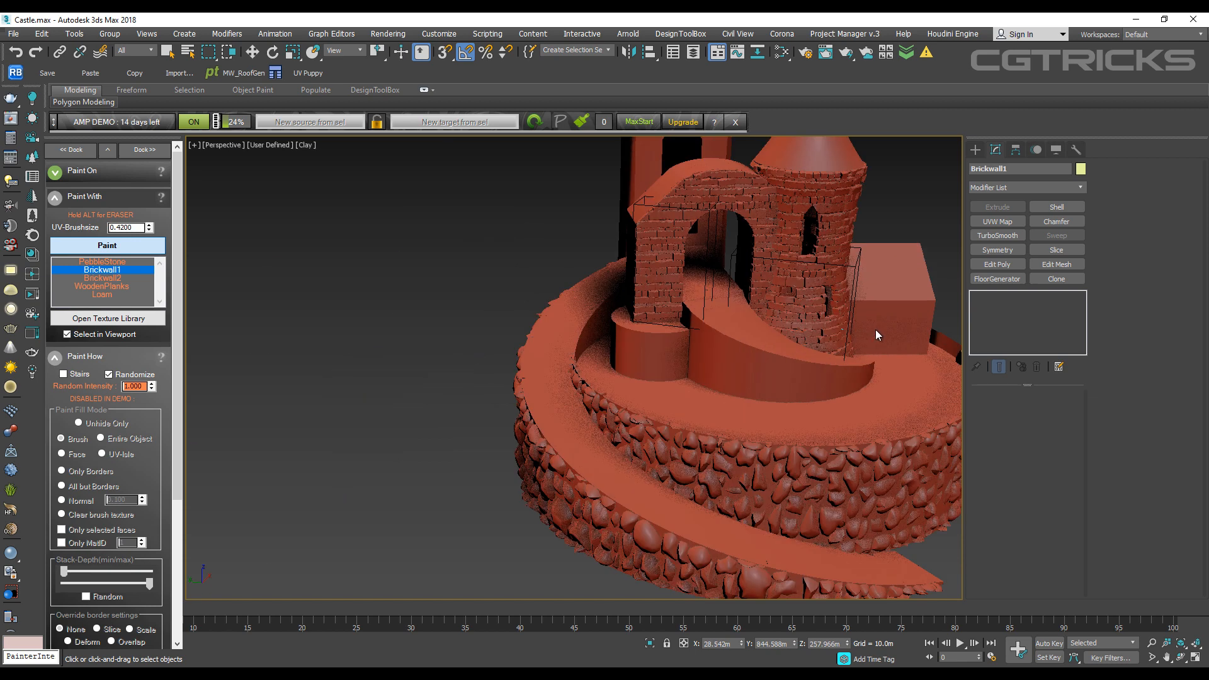
# Step: Choose the Brickwall2 texture and paint it over the front wall of the box-shaped building beside the cone-roofed tower
pyautogui.moveTo(879, 327); pyautogui.dragTo(863, 400, button='middle')
pyautogui.scroll(-3, 642, 233)
pyautogui.moveTo(695, 286); pyautogui.dragTo(600, 395, button='middle')
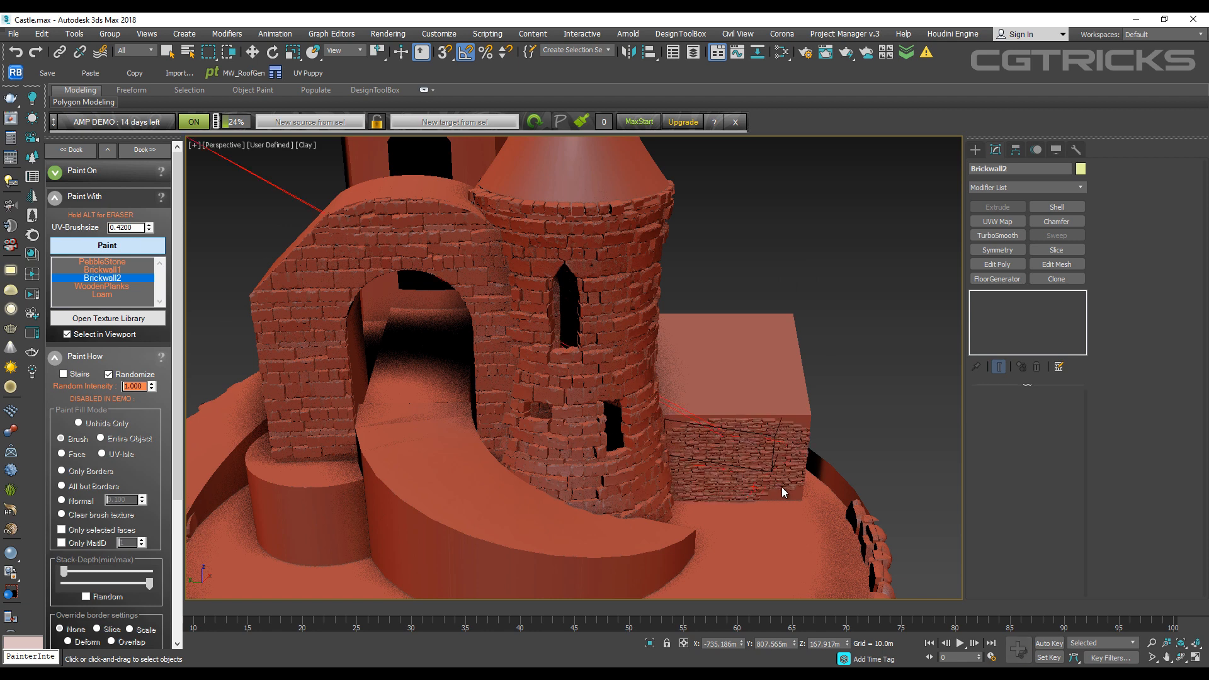
pyautogui.scroll(2, 763, 487)
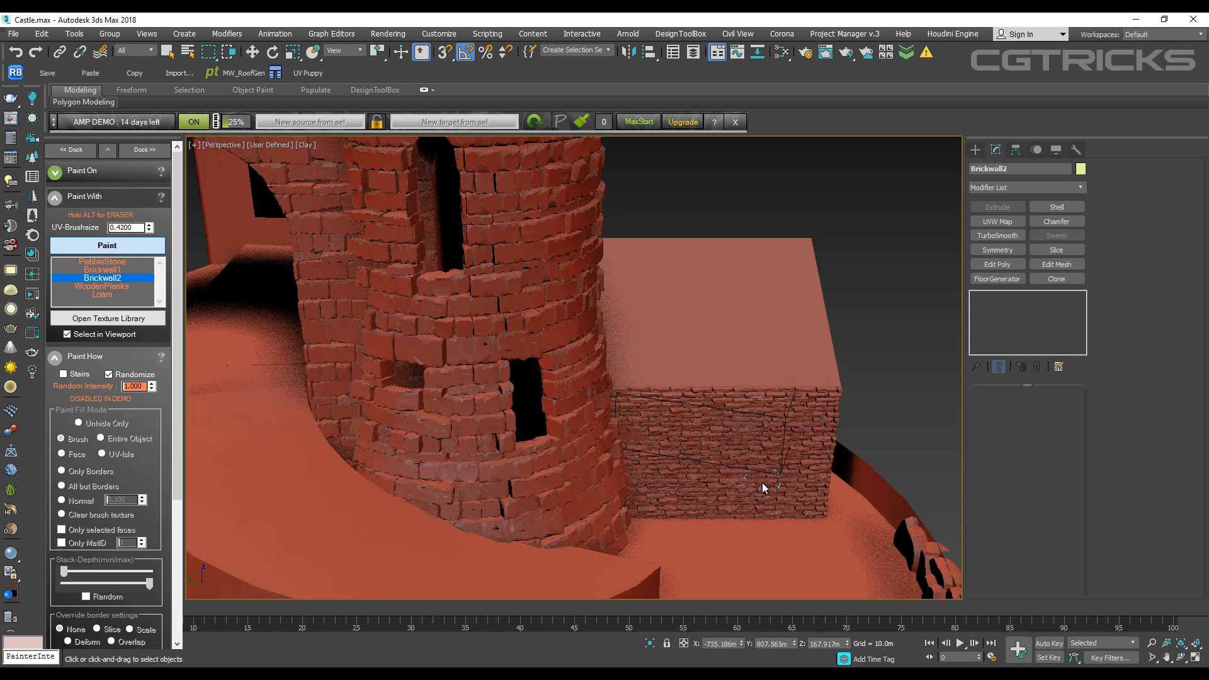
# Step: Paint the Brickwall2 texture along the curved outer wall of the small ramp leading up to the archway
pyautogui.keyDown('alt'); pyautogui.moveTo(763, 488); pyautogui.dragTo(651, 353, button='middle'); pyautogui.keyUp('alt')
pyautogui.scroll(-3, 764, 447)
pyautogui.moveTo(799, 523); pyautogui.dragTo(697, 312, button='middle')
pyautogui.moveTo(767, 402); pyautogui.dragTo(872, 402, button='middle')
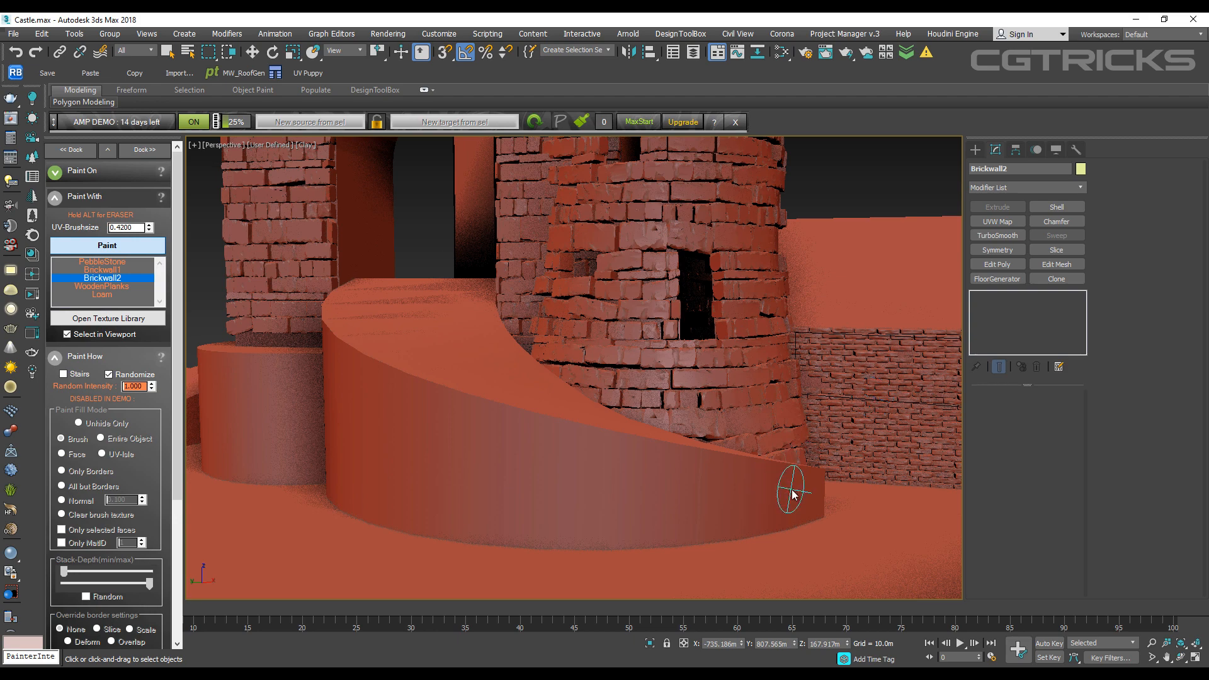
pyautogui.moveTo(730, 496)
pyautogui.mouseDown()
pyautogui.moveTo(430, 463)
pyautogui.moveTo(365, 422)
pyautogui.moveTo(397, 438)
pyautogui.mouseUp()
# Step: Choose the Loam texture and paint it around the round pedestal below the archway's pillar
pyautogui.scroll(-5, 398, 439)
pyautogui.scroll(-2, 489, 445)
pyautogui.moveTo(488, 445); pyautogui.dragTo(568, 390, button='middle')
pyautogui.scroll(8, 566, 386)
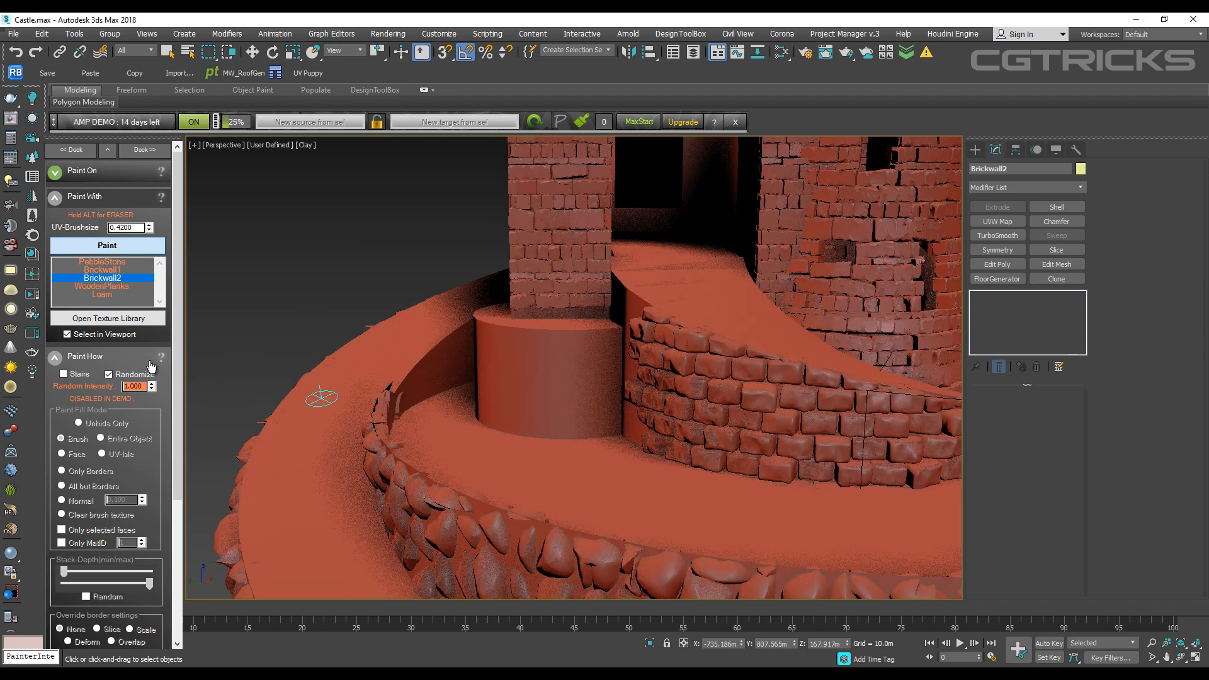
pyautogui.click(103, 296)
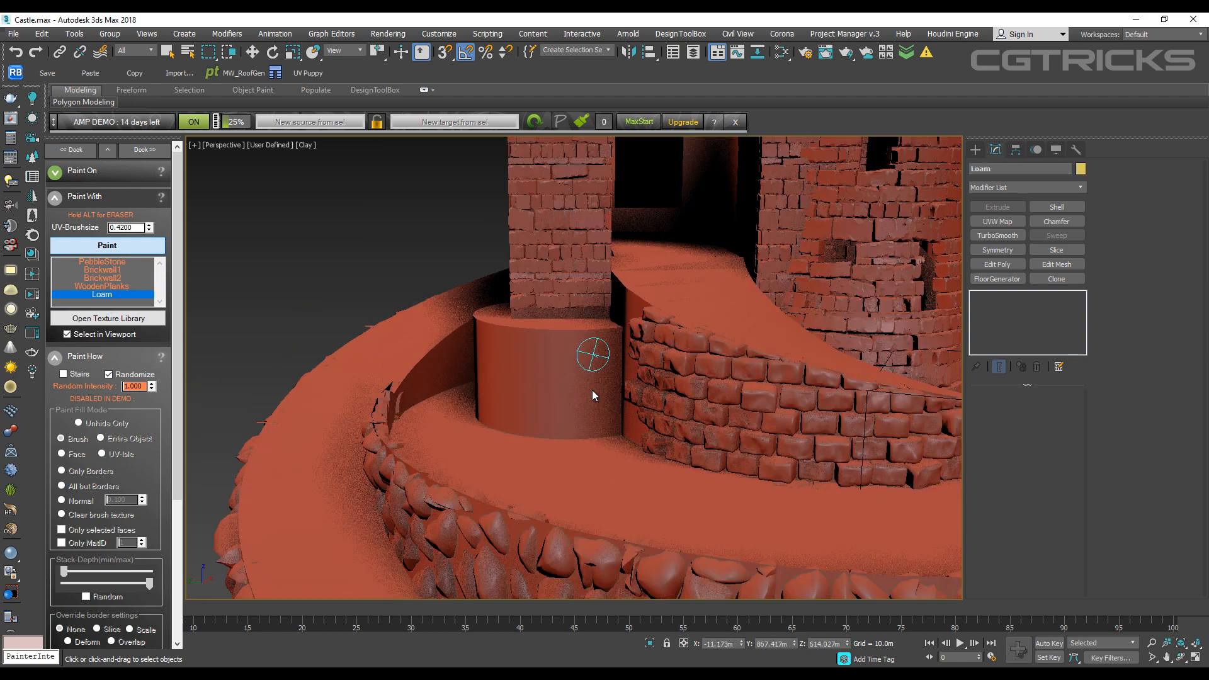
pyautogui.moveTo(595, 378)
pyautogui.mouseDown()
pyautogui.moveTo(559, 400)
pyautogui.moveTo(499, 343)
pyautogui.moveTo(517, 382)
pyautogui.mouseUp()
pyautogui.scroll(-4, 537, 382)
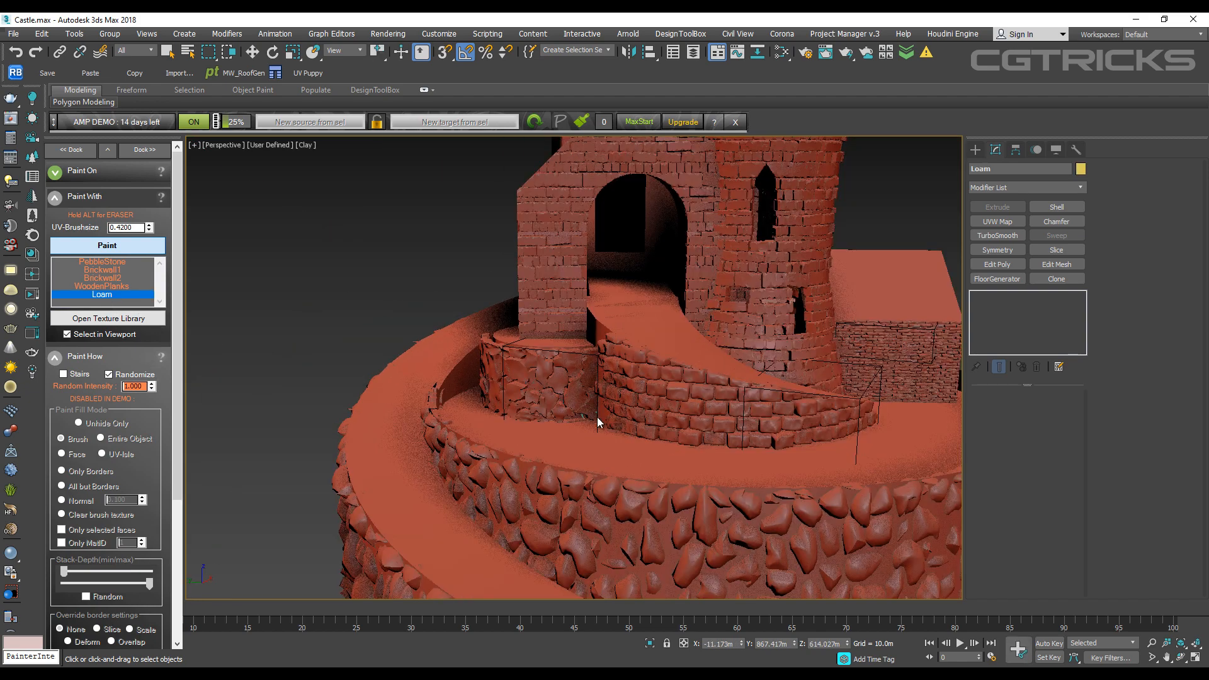
# Step: Choose the WoodenPlanks texture and paint it over the conical roof of the small tower
pyautogui.moveTo(574, 341); pyautogui.dragTo(430, 547, button='middle')
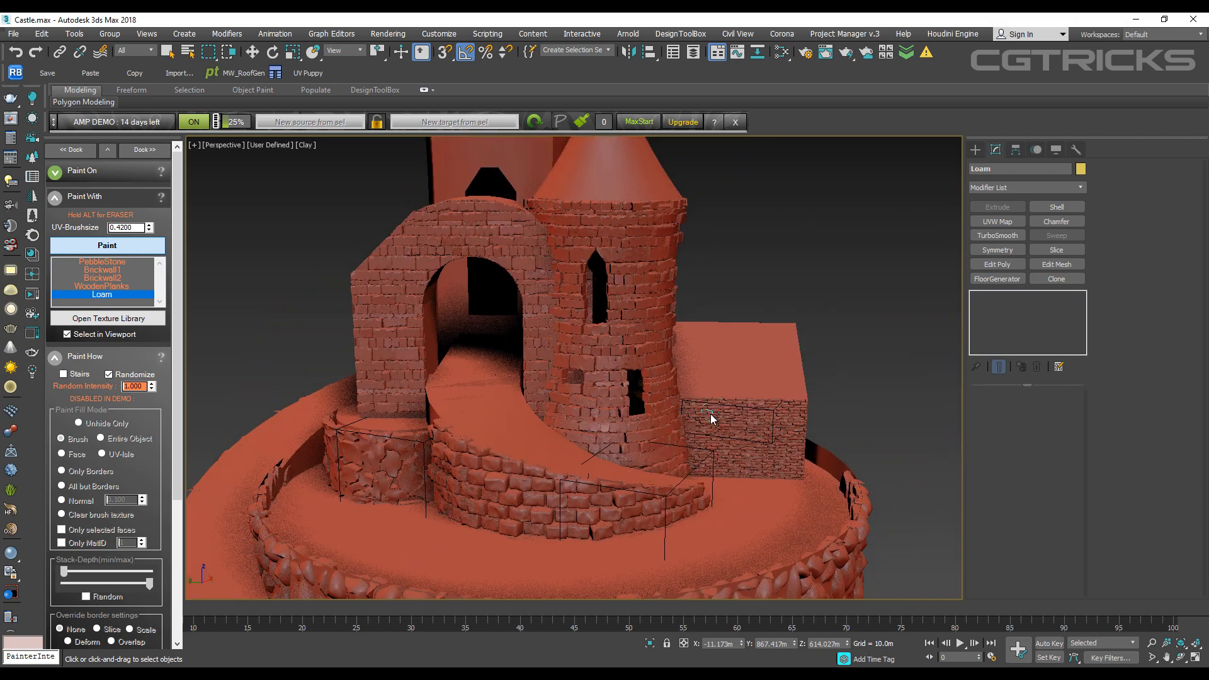
pyautogui.scroll(5, 693, 417)
pyautogui.scroll(-2, 642, 416)
pyautogui.scroll(3, 623, 384)
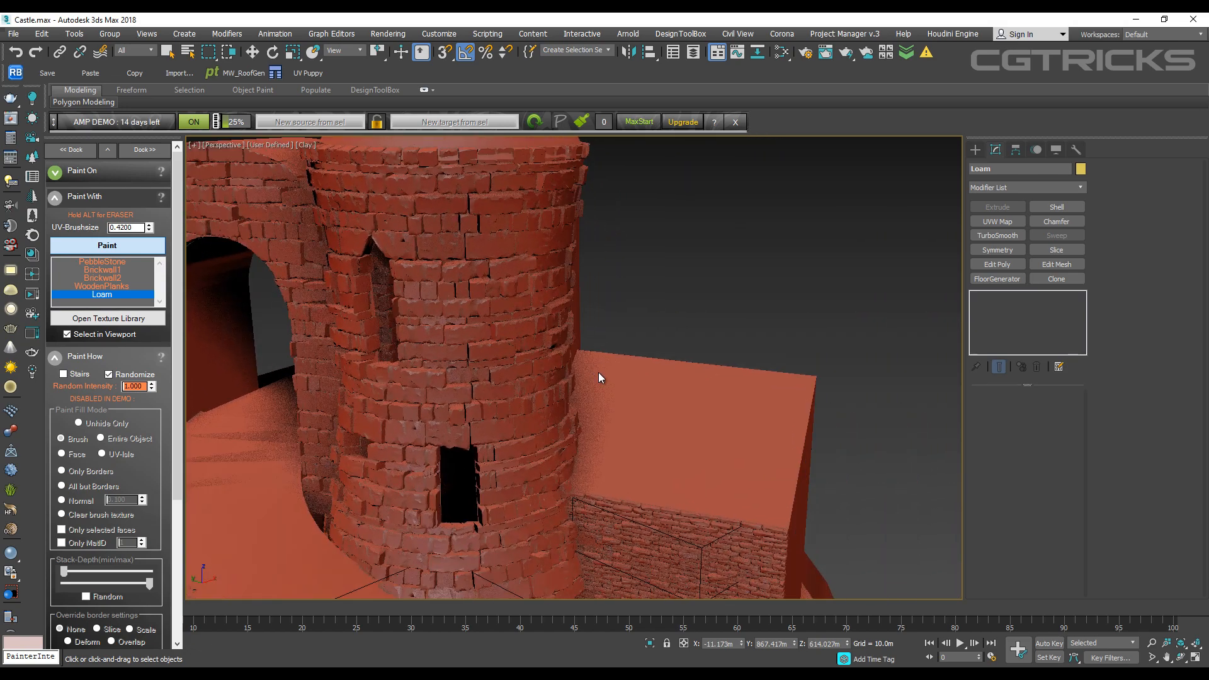
pyautogui.moveTo(407, 272); pyautogui.dragTo(572, 496, button='middle')
pyautogui.moveTo(643, 284); pyautogui.dragTo(681, 378, button='middle')
pyautogui.moveTo(639, 224)
pyautogui.mouseDown()
pyautogui.moveTo(599, 441)
pyautogui.moveTo(727, 436)
pyautogui.moveTo(735, 415)
pyautogui.mouseUp()
pyautogui.scroll(-6, 630, 432)
pyautogui.keyDown('alt'); pyautogui.moveTo(617, 434); pyautogui.dragTo(682, 521, button='middle'); pyautogui.keyUp('alt')
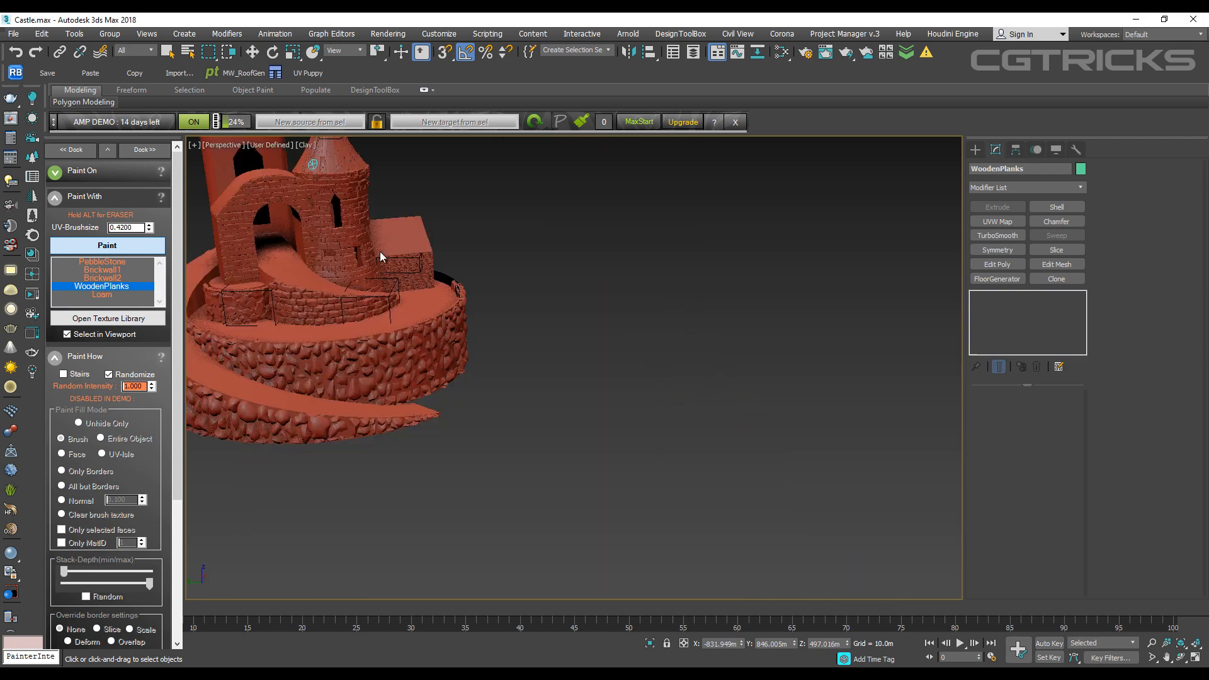
# Step: Choose the Brickwall1 texture and paint it over the walls of the tall tower behind the archway
pyautogui.moveTo(380, 253); pyautogui.dragTo(658, 448, button='middle')
pyautogui.scroll(4, 541, 444)
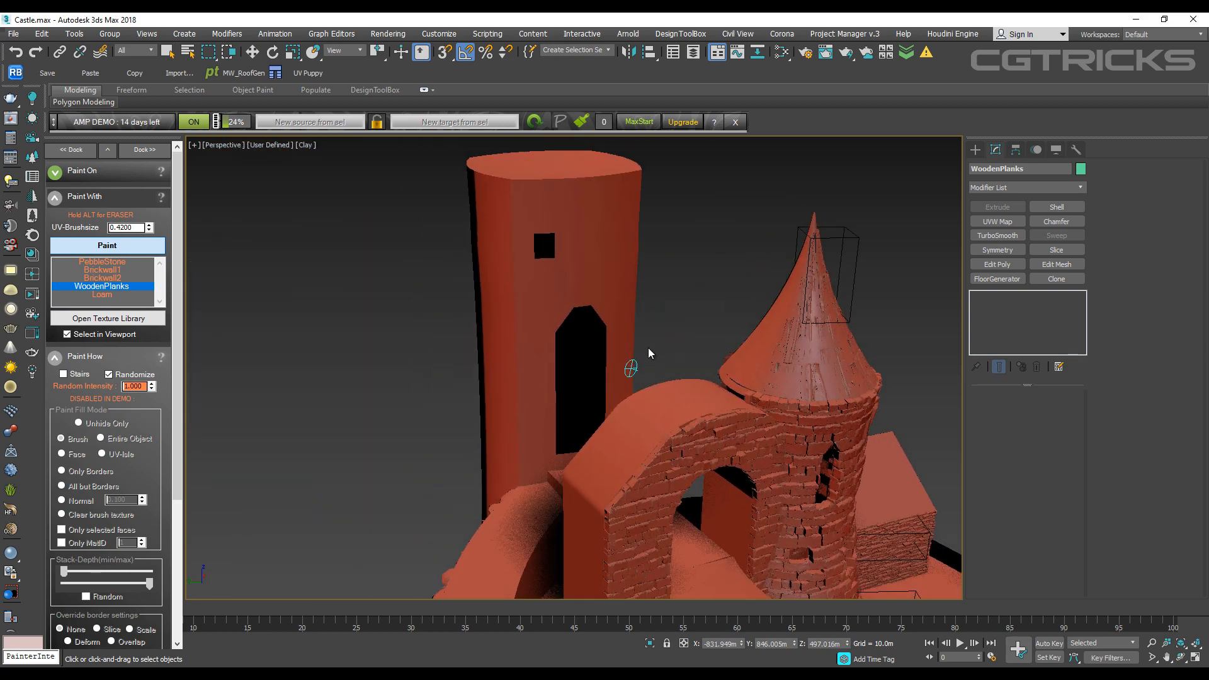
pyautogui.click(104, 271)
pyautogui.moveTo(563, 253); pyautogui.dragTo(503, 385, button='middle')
pyautogui.moveTo(501, 288)
pyautogui.mouseDown()
pyautogui.moveTo(534, 320)
pyautogui.moveTo(463, 443)
pyautogui.moveTo(467, 519)
pyautogui.moveTo(449, 546)
pyautogui.moveTo(517, 430)
pyautogui.mouseUp()
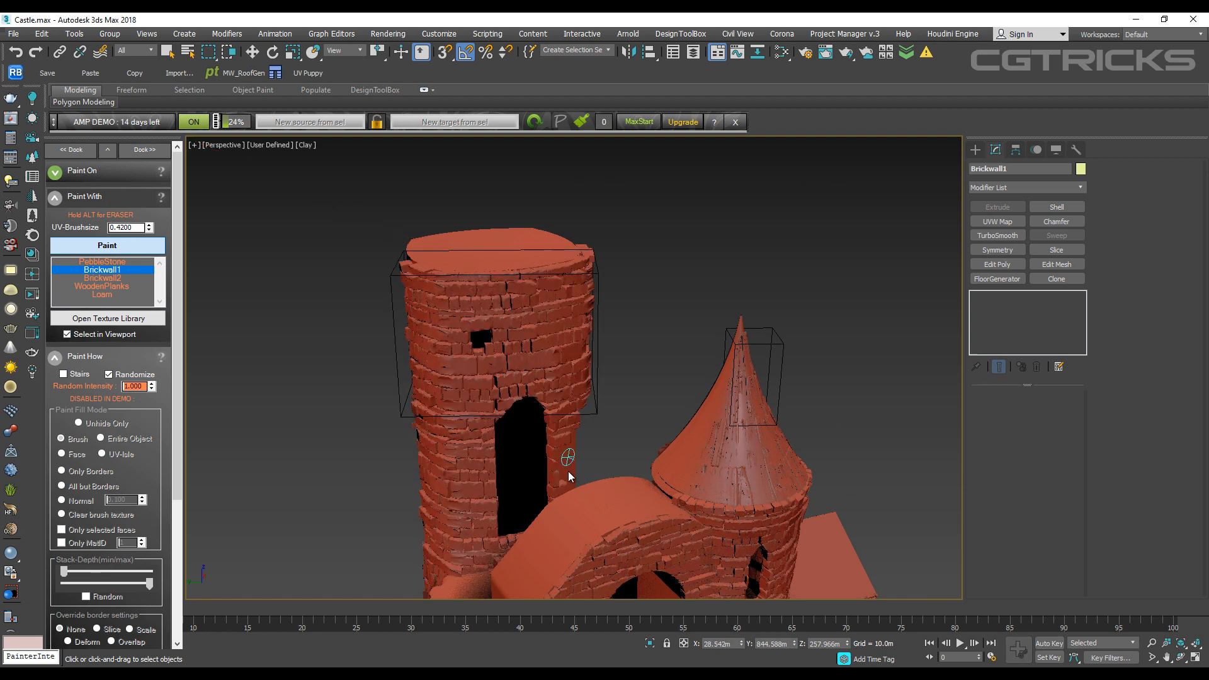
pyautogui.moveTo(569, 476); pyautogui.dragTo(572, 409)
# Step: Stop painting and delete the brick geometry covering the front wall of the box-shaped building
pyautogui.scroll(-6, 607, 375)
pyautogui.moveTo(590, 313); pyautogui.dragTo(521, 164, button='middle')
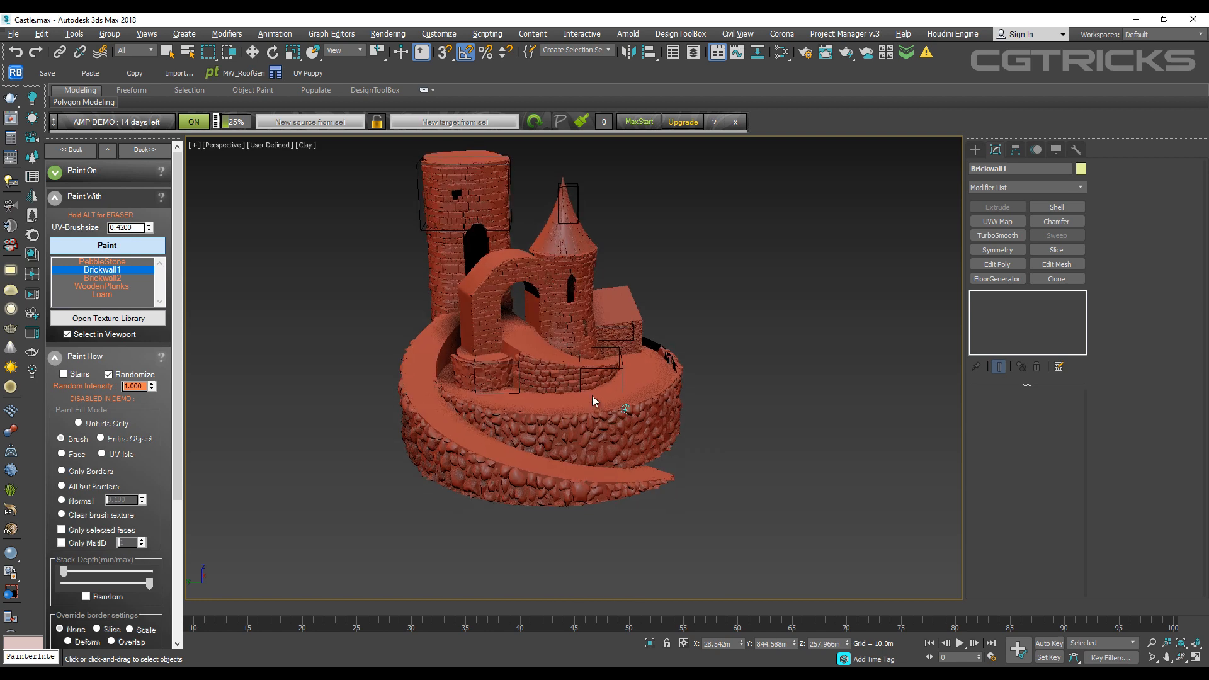
pyautogui.scroll(3, 644, 391)
pyautogui.moveTo(592, 395)
pyautogui.keyDown('alt'); pyautogui.mouseDown(button='middle')
pyautogui.moveTo(644, 391)
pyautogui.moveTo(659, 327)
pyautogui.moveTo(669, 374)
pyautogui.moveTo(669, 347)
pyautogui.mouseUp(button='middle'); pyautogui.keyUp('alt')
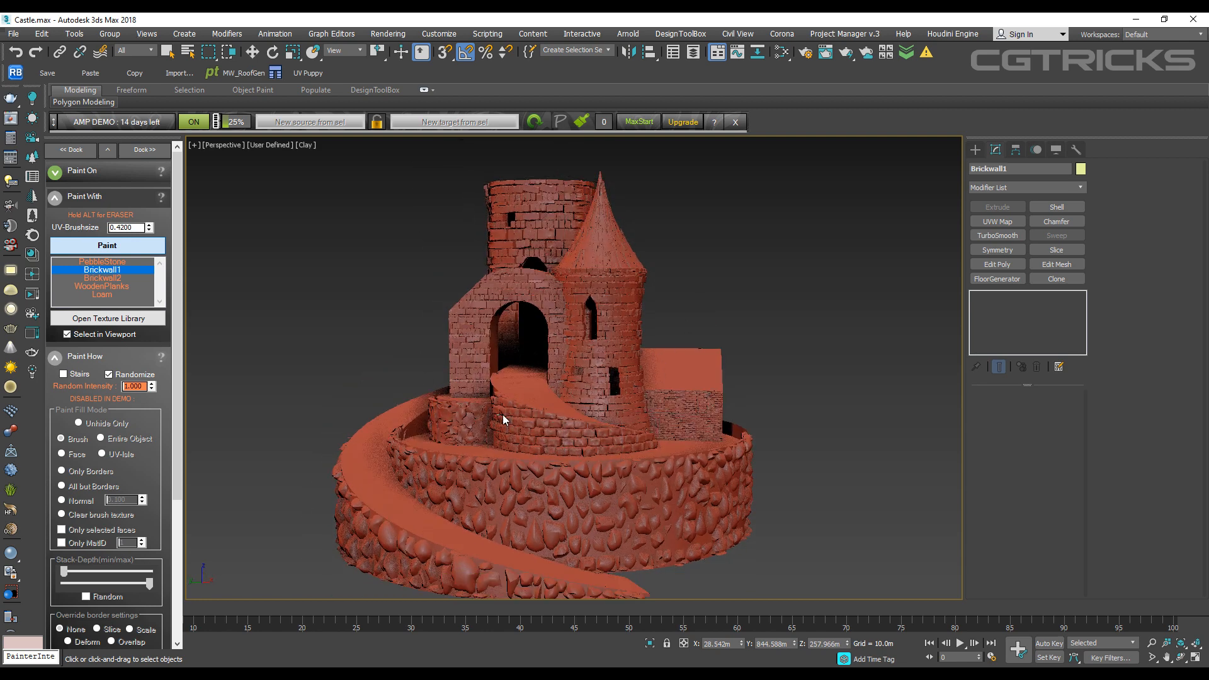
pyautogui.rightClick(717, 293)
pyautogui.press('F4')
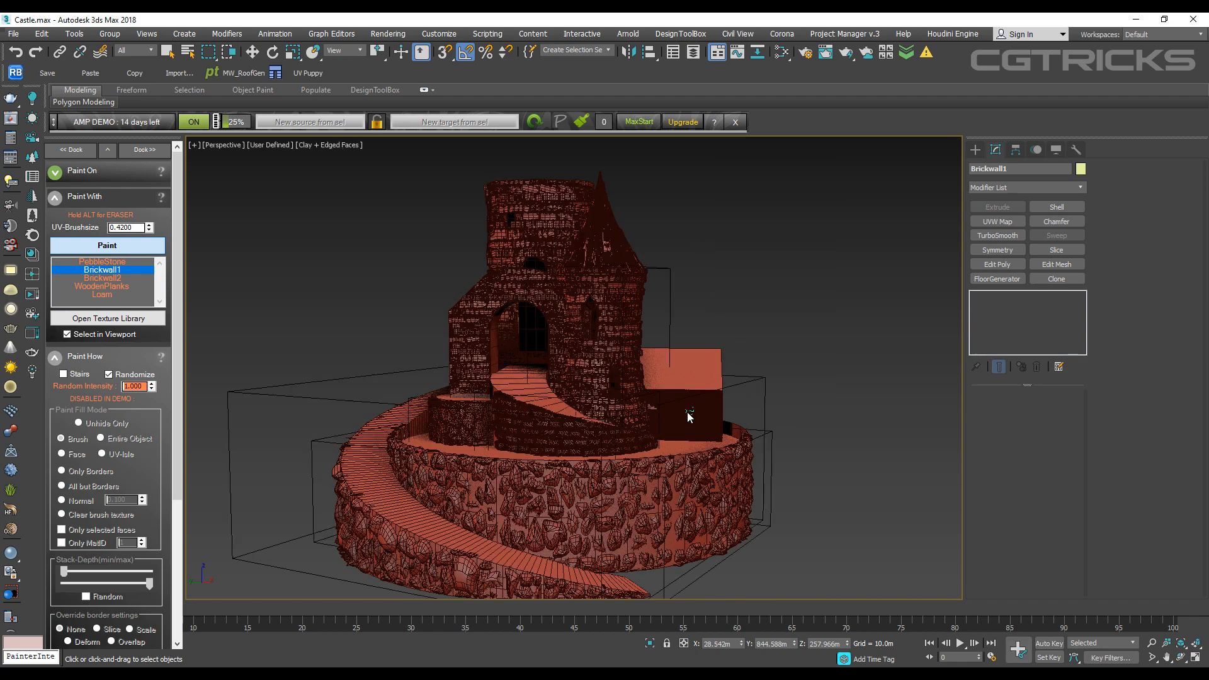
pyautogui.scroll(10, 686, 413)
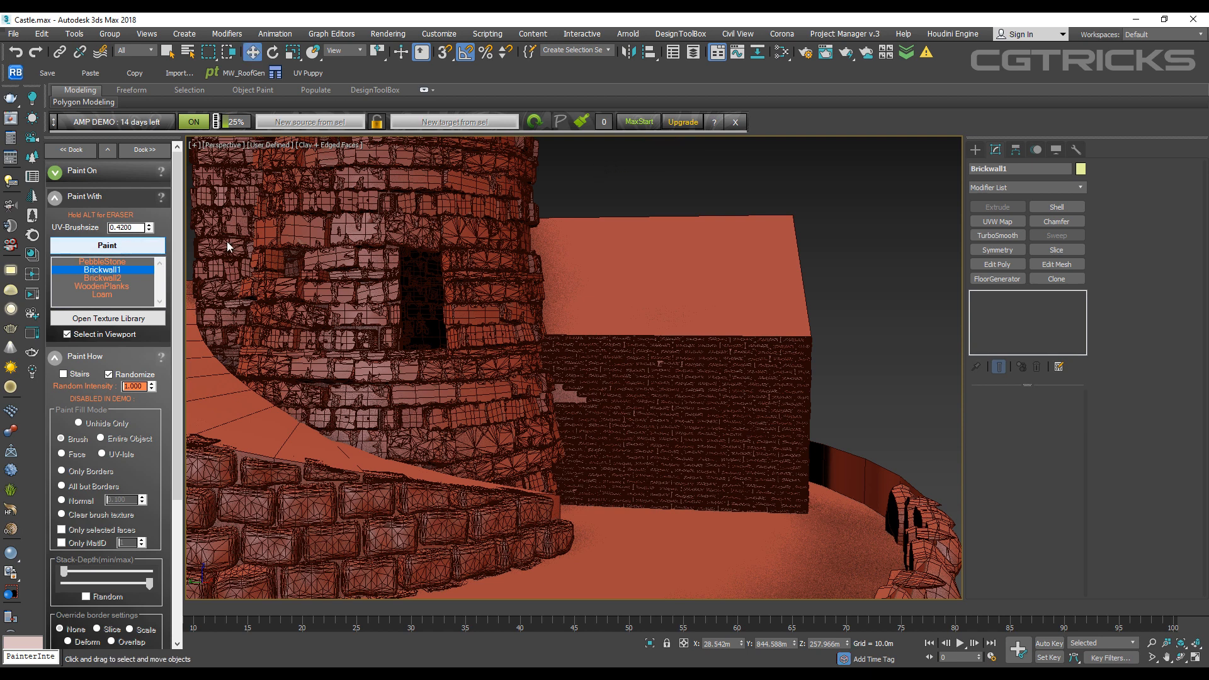
pyautogui.click(685, 407)
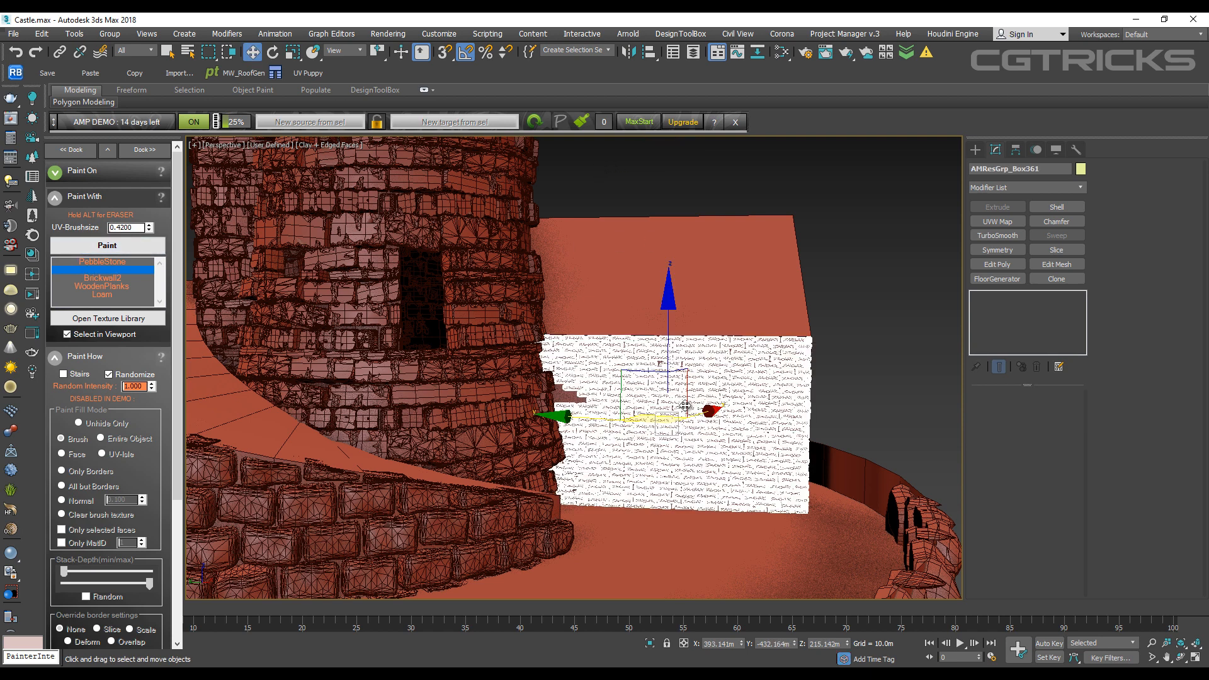
pyautogui.press('Delete')
pyautogui.scroll(-3, 726, 386)
pyautogui.moveTo(705, 387); pyautogui.dragTo(742, 350, button='middle')
pyautogui.press('F4')
# Step: Set the UV brush size to 0.5200 and paint the Loam texture over the box-shaped building's front and side walls
pyautogui.scroll(2, 737, 353)
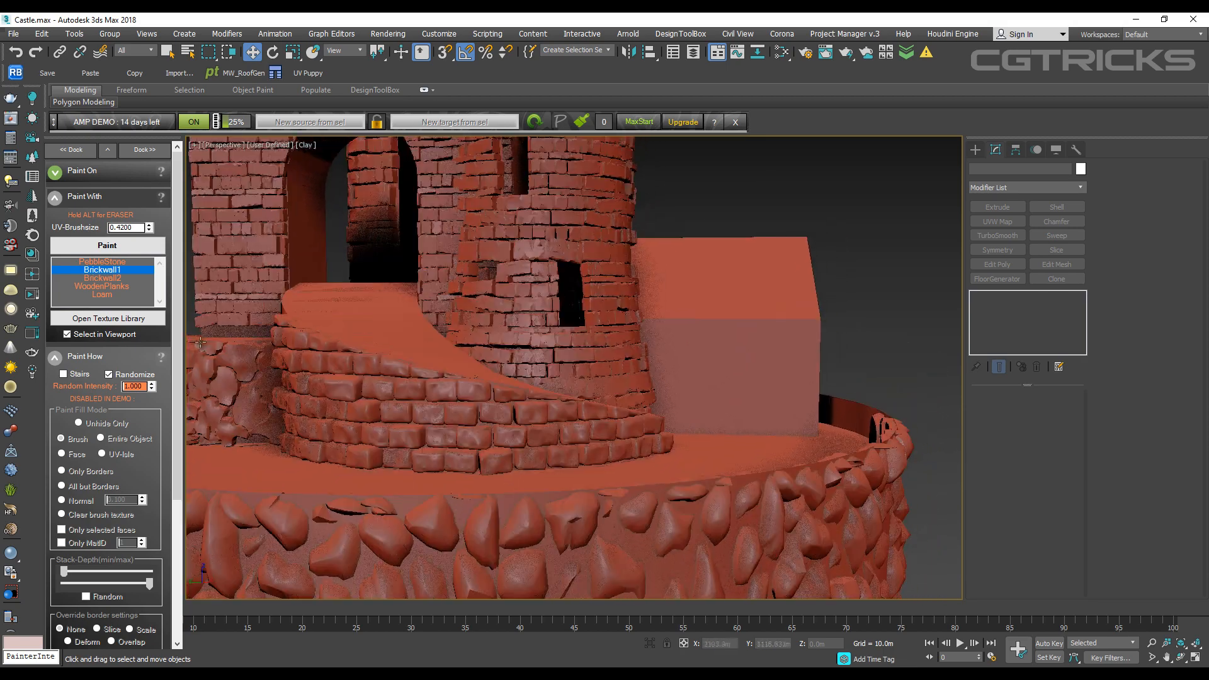
pyautogui.click(103, 294)
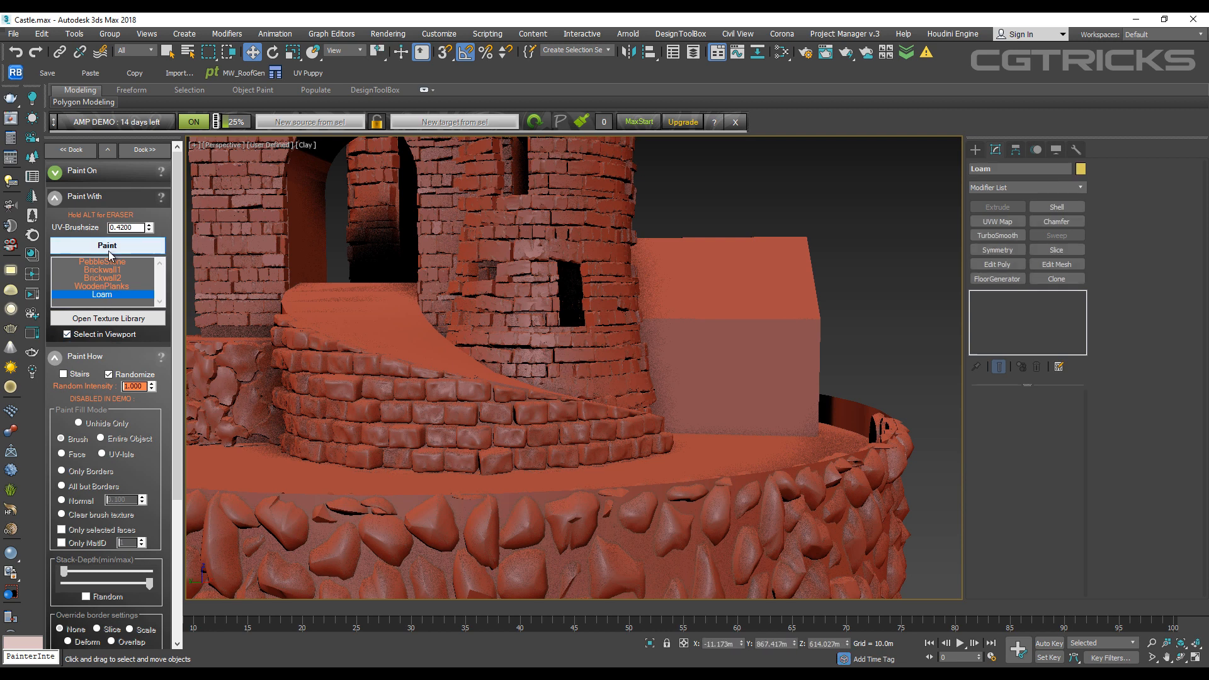
pyautogui.click(150, 225)
pyautogui.click(136, 245)
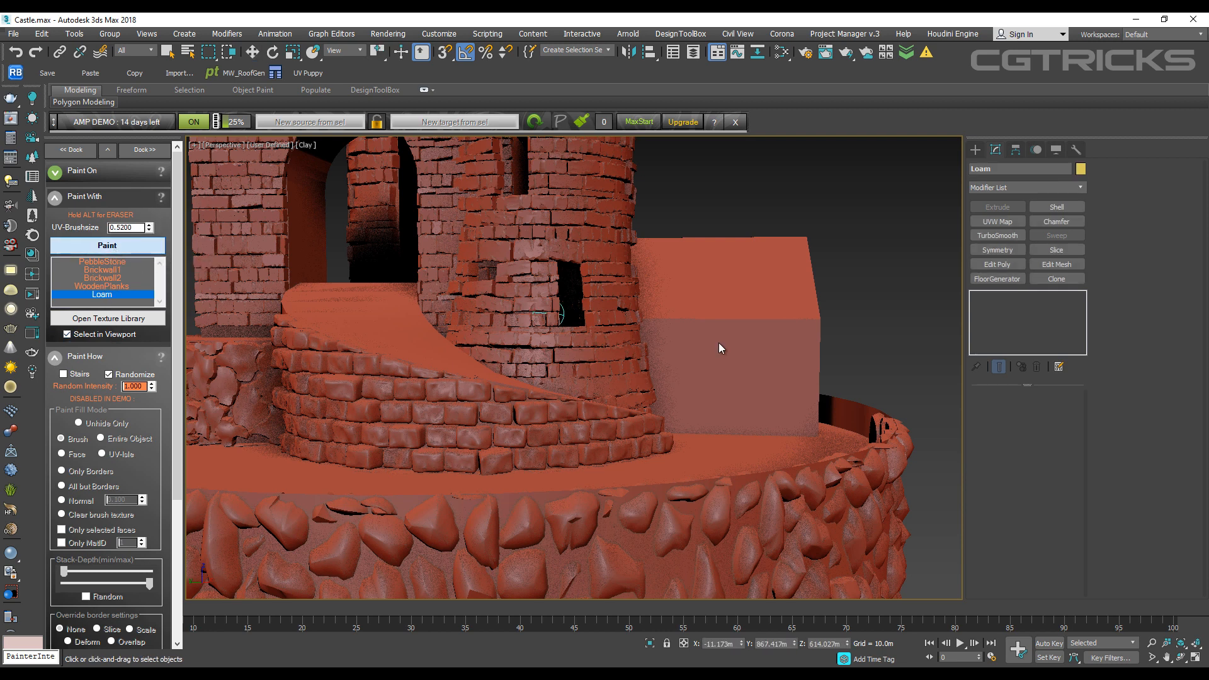
pyautogui.click(697, 343)
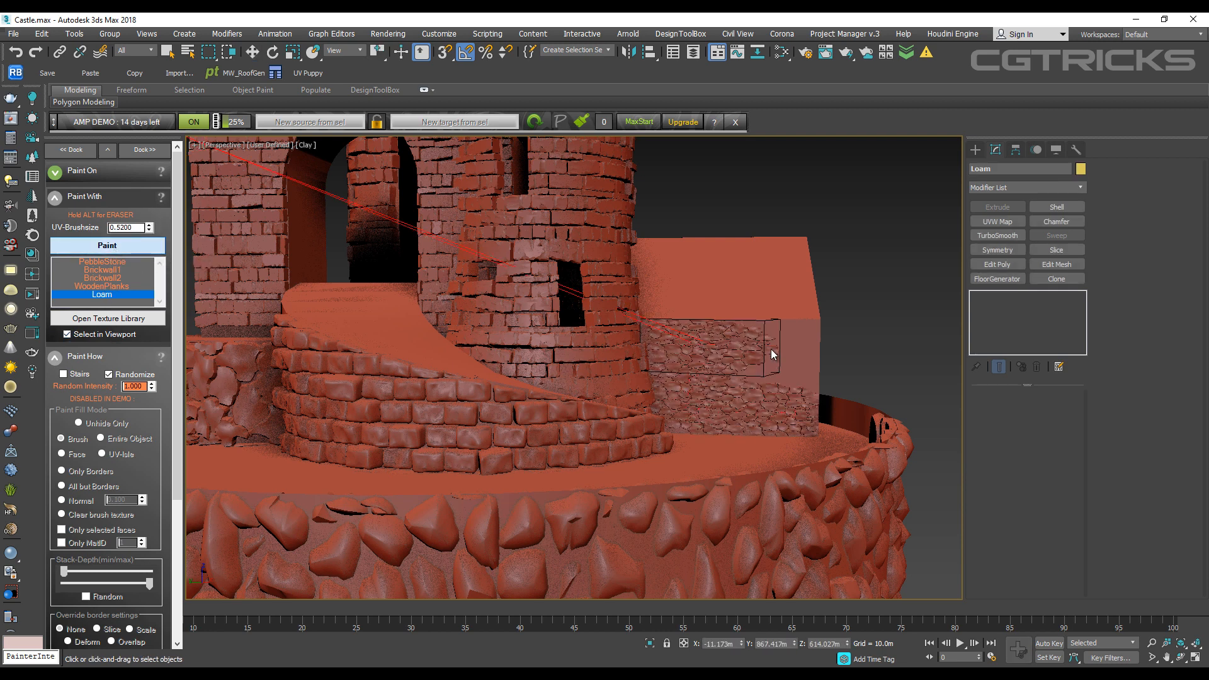
pyautogui.keyDown('alt'); pyautogui.moveTo(796, 368); pyautogui.dragTo(486, 423, button='middle'); pyautogui.keyUp('alt')
pyautogui.scroll(5, 486, 423)
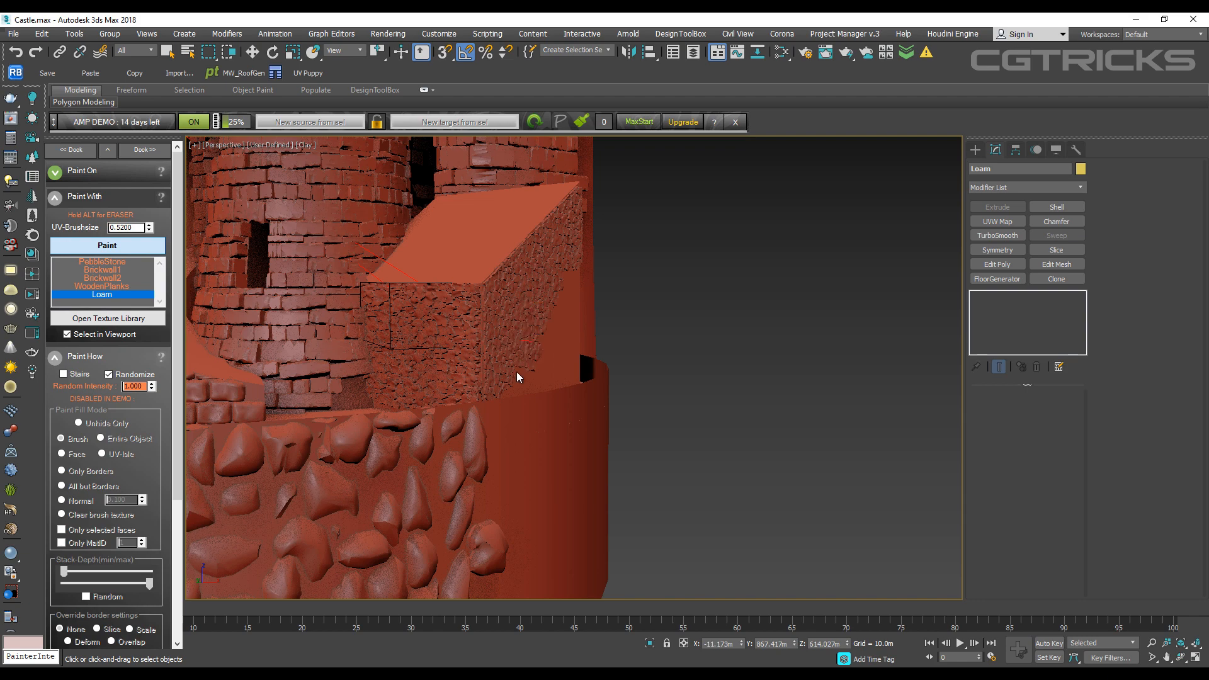
# Step: Leave paint mode and review the textured castle as a whole alongside the source wall pieces
pyautogui.scroll(-6, 513, 369)
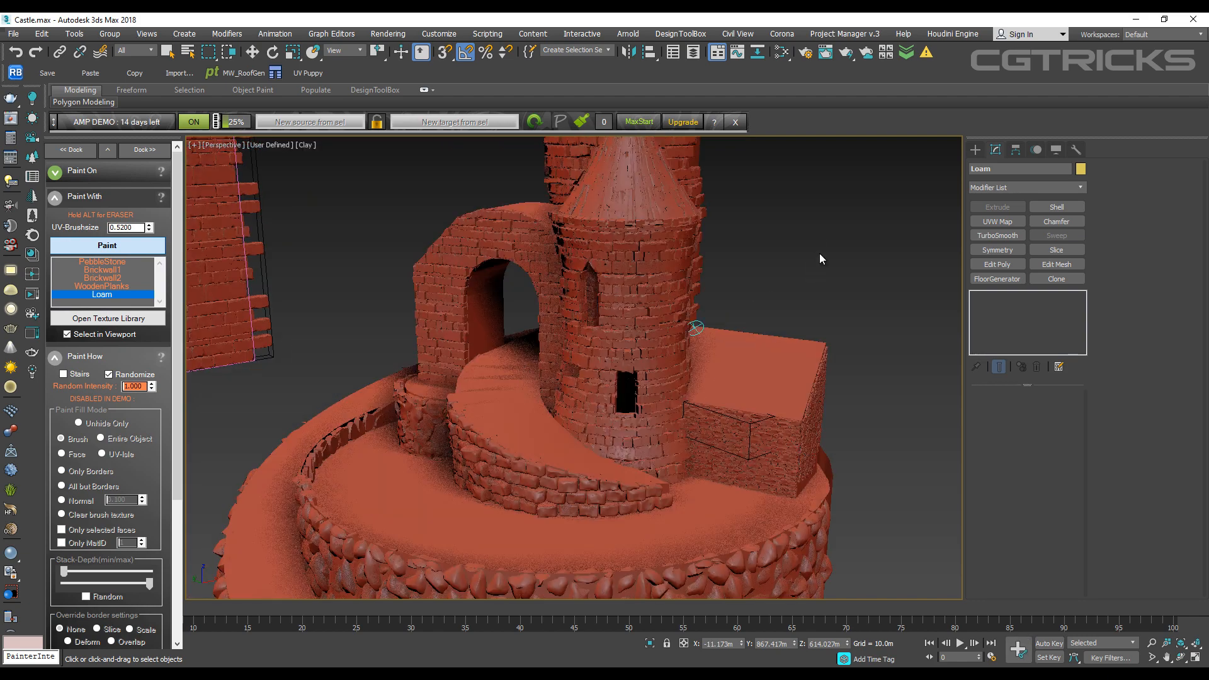
pyautogui.scroll(-7, 532, 412)
pyautogui.moveTo(590, 455); pyautogui.dragTo(882, 322, button='middle')
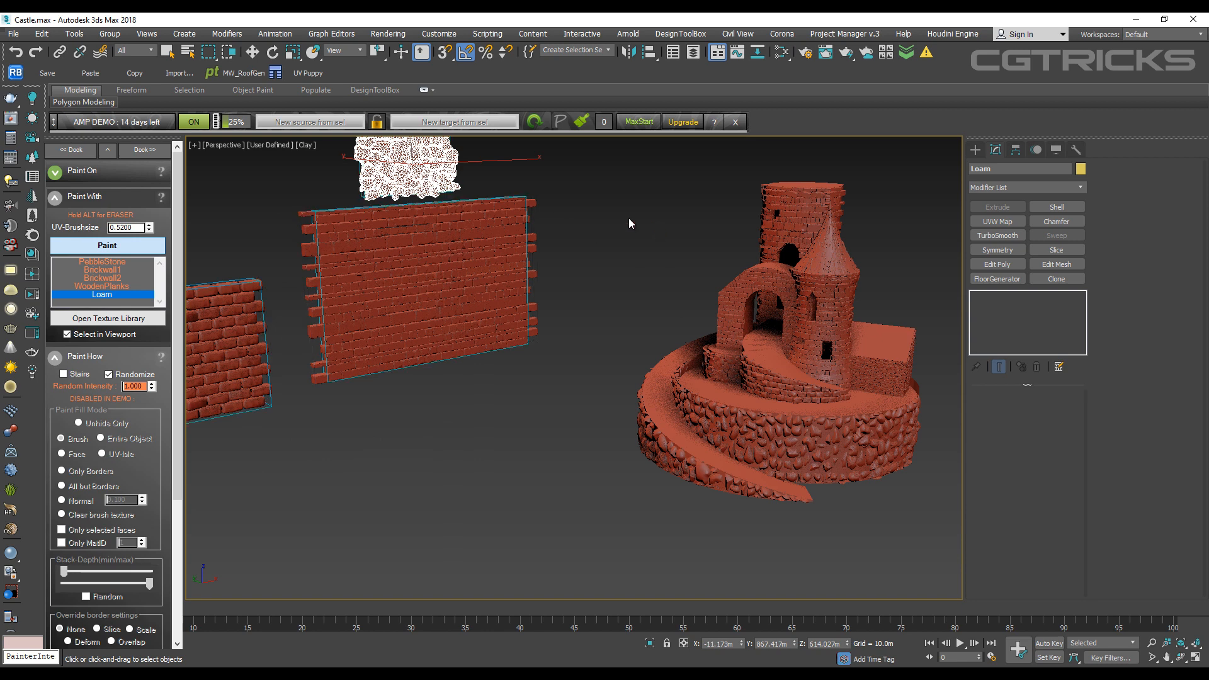
pyautogui.press('w')
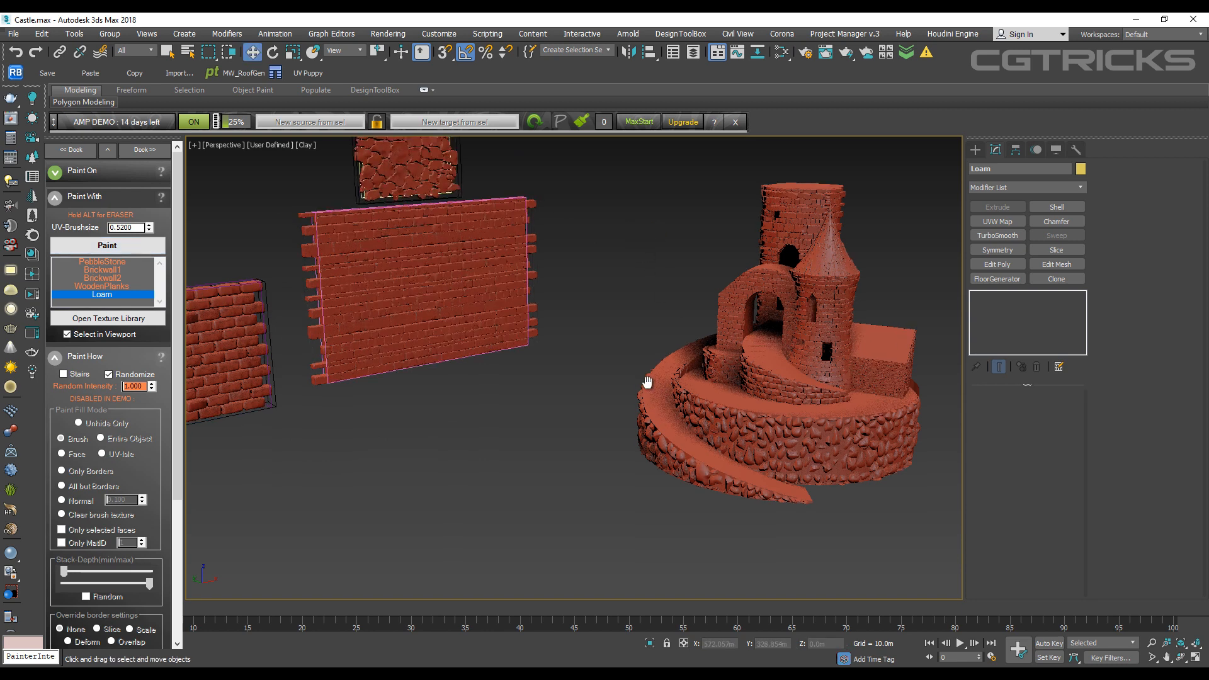
pyautogui.scroll(5, 715, 372)
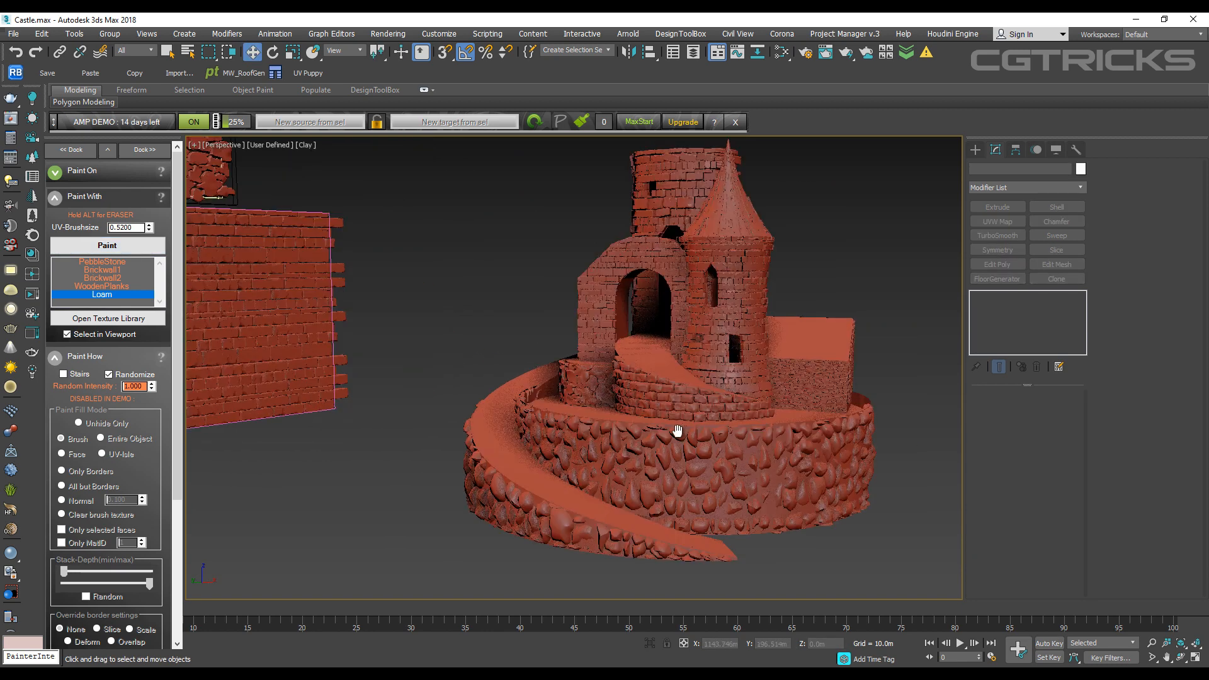
pyautogui.moveTo(677, 431); pyautogui.dragTo(544, 385, button='middle')
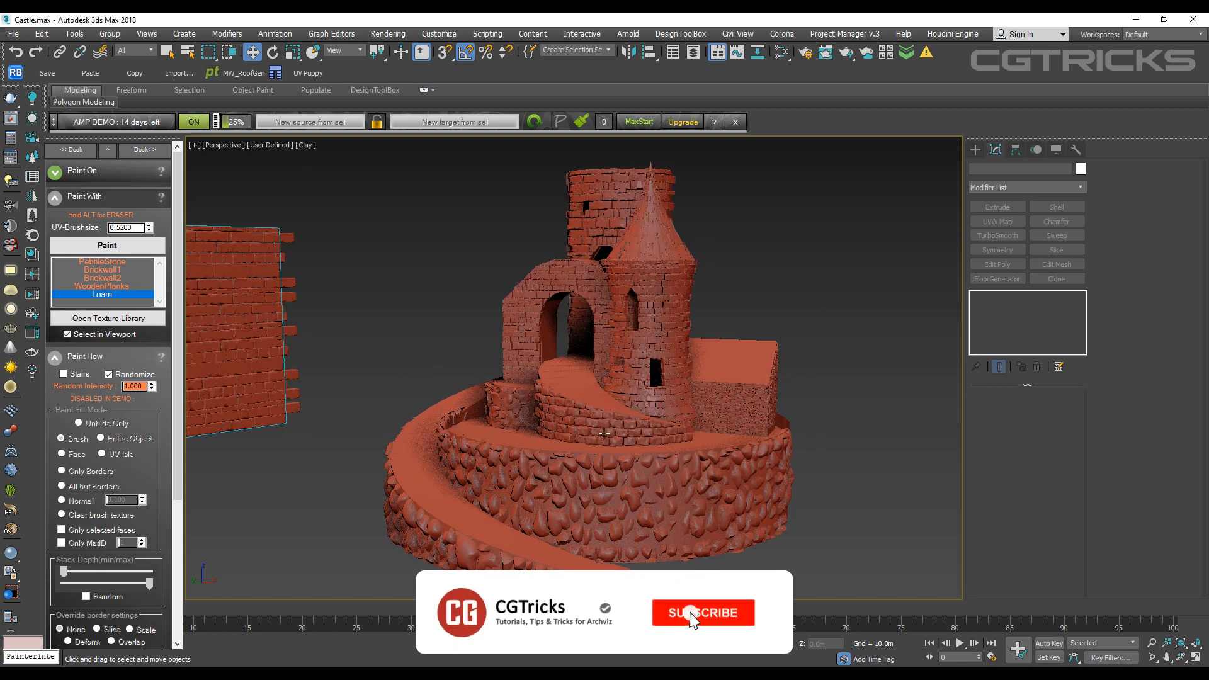
pyautogui.press('7')
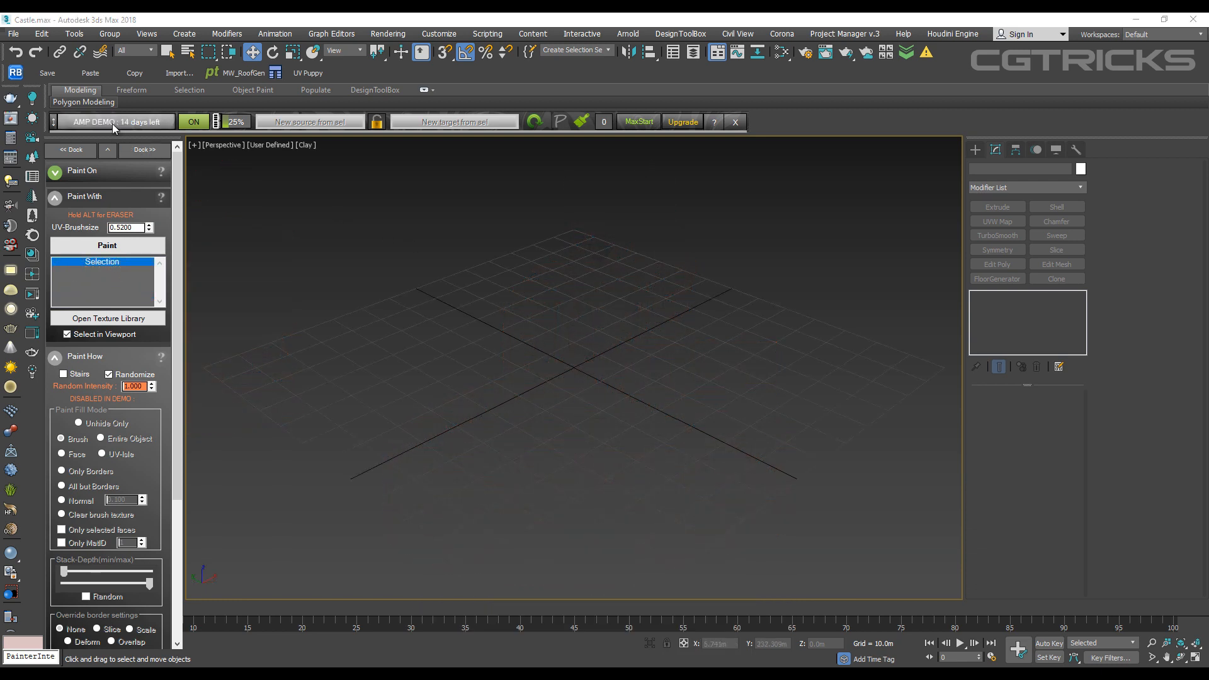
# Step: Open the AutoModeller demo start page and load the SciFi Demo scene
pyautogui.click(114, 122)
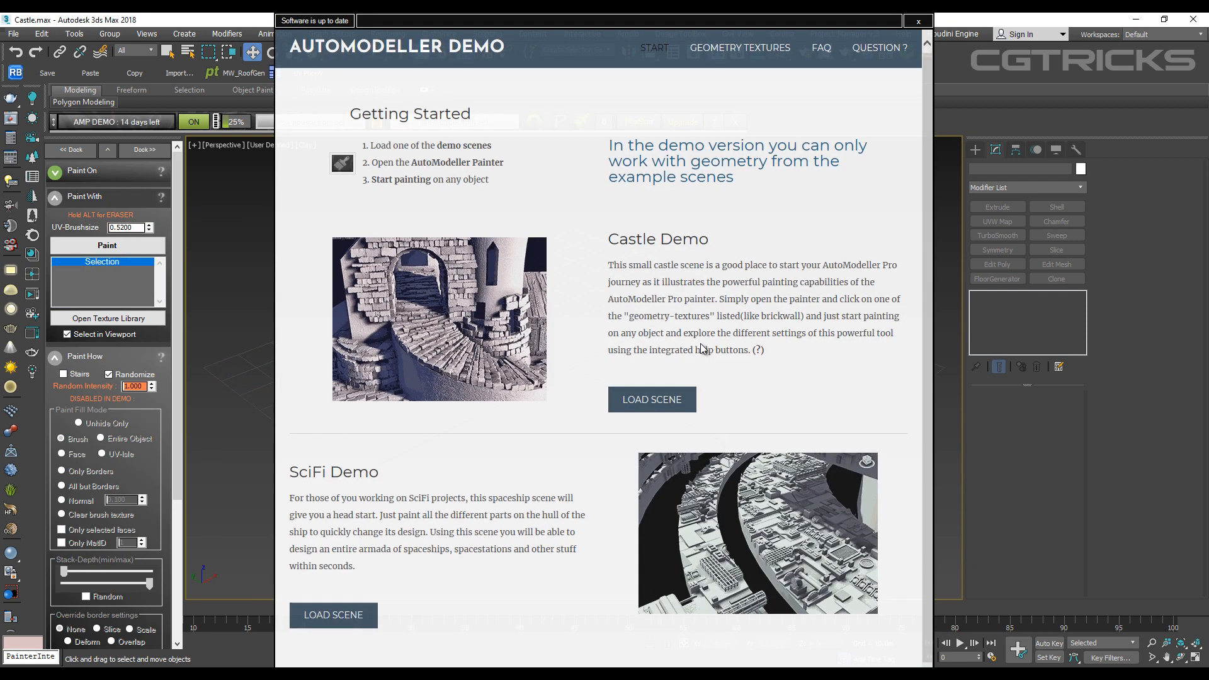
pyautogui.click(335, 617)
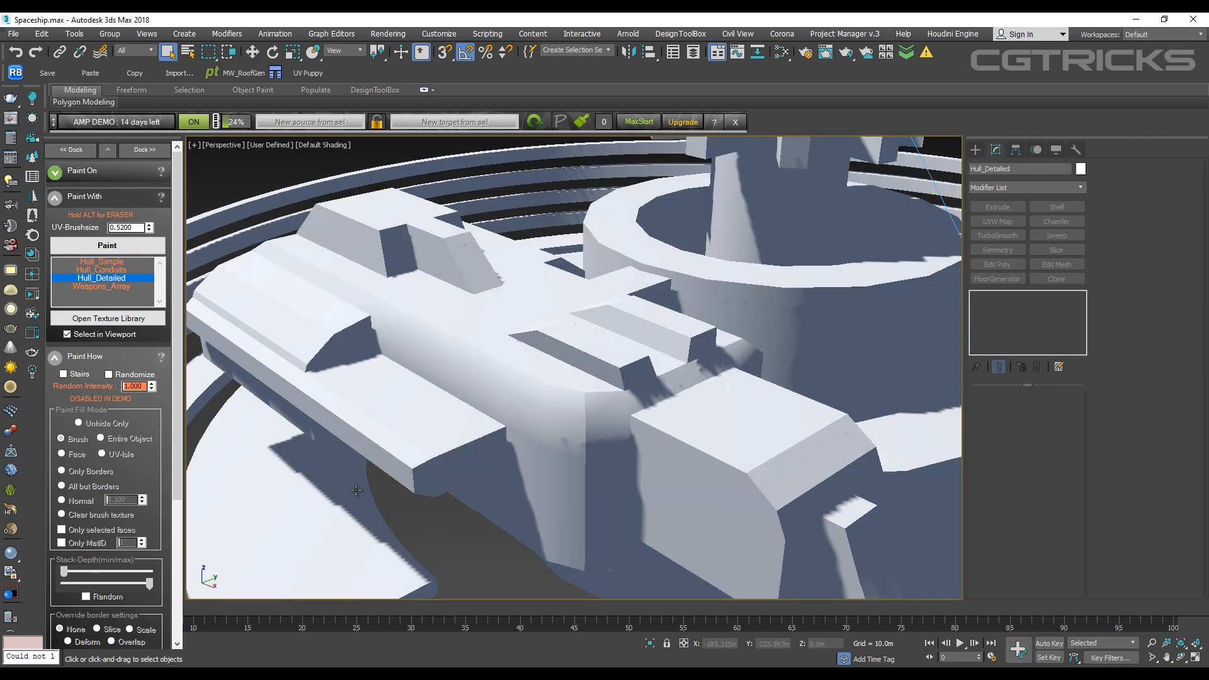
pyautogui.scroll(-5, 493, 366)
pyautogui.keyDown('alt'); pyautogui.moveTo(591, 382); pyautogui.dragTo(703, 417, button='middle'); pyautogui.keyUp('alt')
# Step: Set the viewport shading of the spaceship scene to Clay with edged faces hidden
pyautogui.hotkey('shift', 'l')
pyautogui.scroll(4, 510, 358)
pyautogui.press('F4')
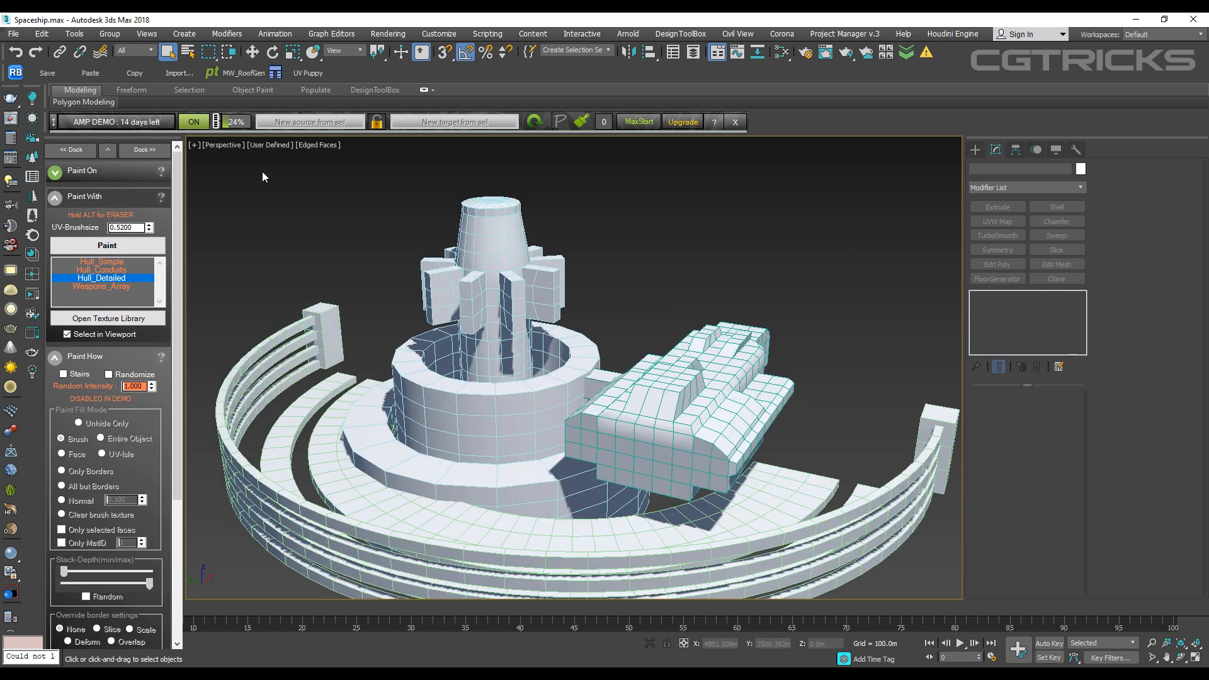
pyautogui.click(335, 228)
pyautogui.keyDown('alt'); pyautogui.moveTo(768, 271); pyautogui.dragTo(690, 274, button='middle'); pyautogui.keyUp('alt')
pyautogui.press('F4')
pyautogui.moveTo(642, 423)
pyautogui.mouseDown(button='middle')
pyautogui.moveTo(603, 408)
pyautogui.moveTo(631, 388)
pyautogui.mouseUp(button='middle')
# Step: Choose the Hull_Simple texture and start painting it on the round platform's top surface around the raised ring
pyautogui.click(116, 263)
pyautogui.moveTo(203, 268); pyautogui.dragTo(198, 255, button='middle')
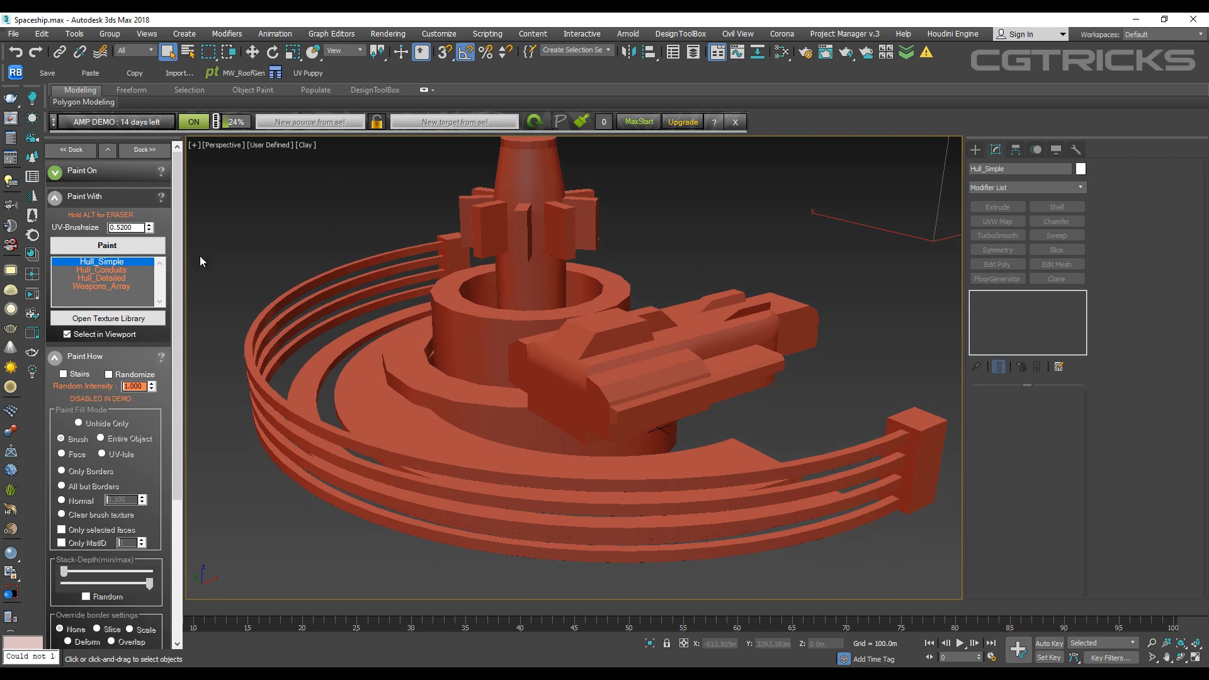
pyautogui.click(136, 247)
pyautogui.keyDown('alt'); pyautogui.moveTo(356, 360); pyautogui.dragTo(410, 398, button='middle'); pyautogui.keyUp('alt')
pyautogui.scroll(3, 491, 368)
pyautogui.moveTo(509, 359); pyautogui.dragTo(674, 360, button='middle')
pyautogui.keyDown('alt'); pyautogui.moveTo(536, 294); pyautogui.dragTo(531, 314, button='middle'); pyautogui.keyUp('alt')
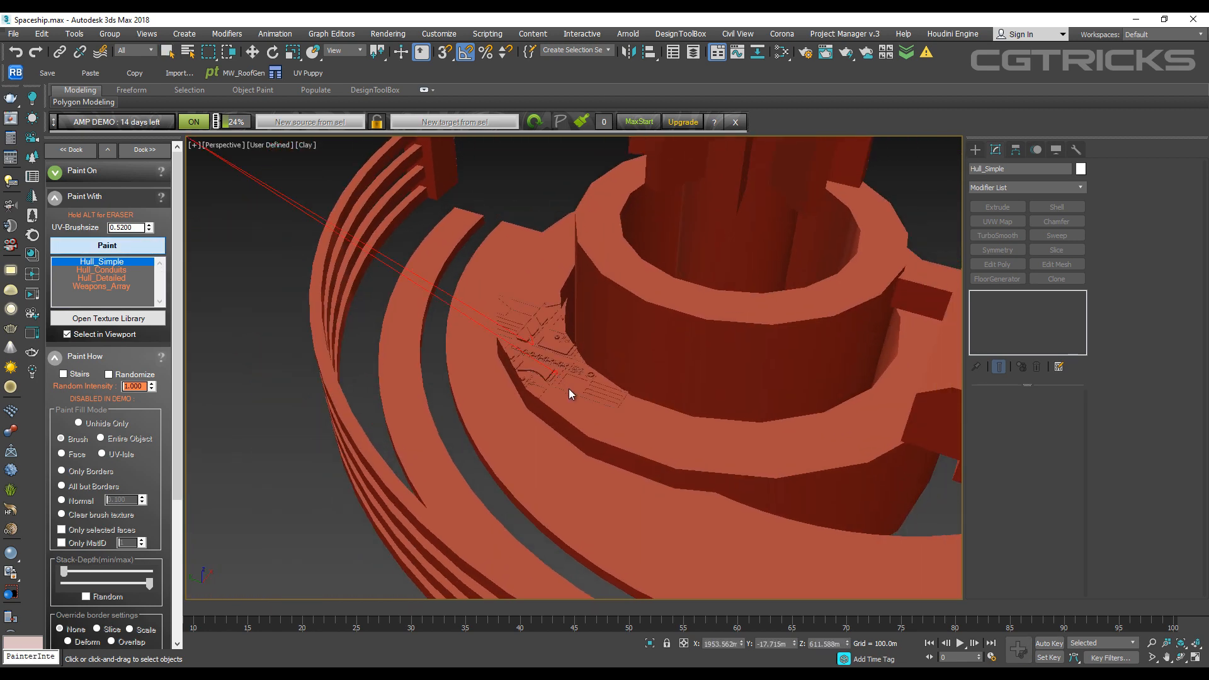
# Step: Show edged faces and continue the Hull_Simple texture around the platform's side and rear top surface
pyautogui.press('F4')
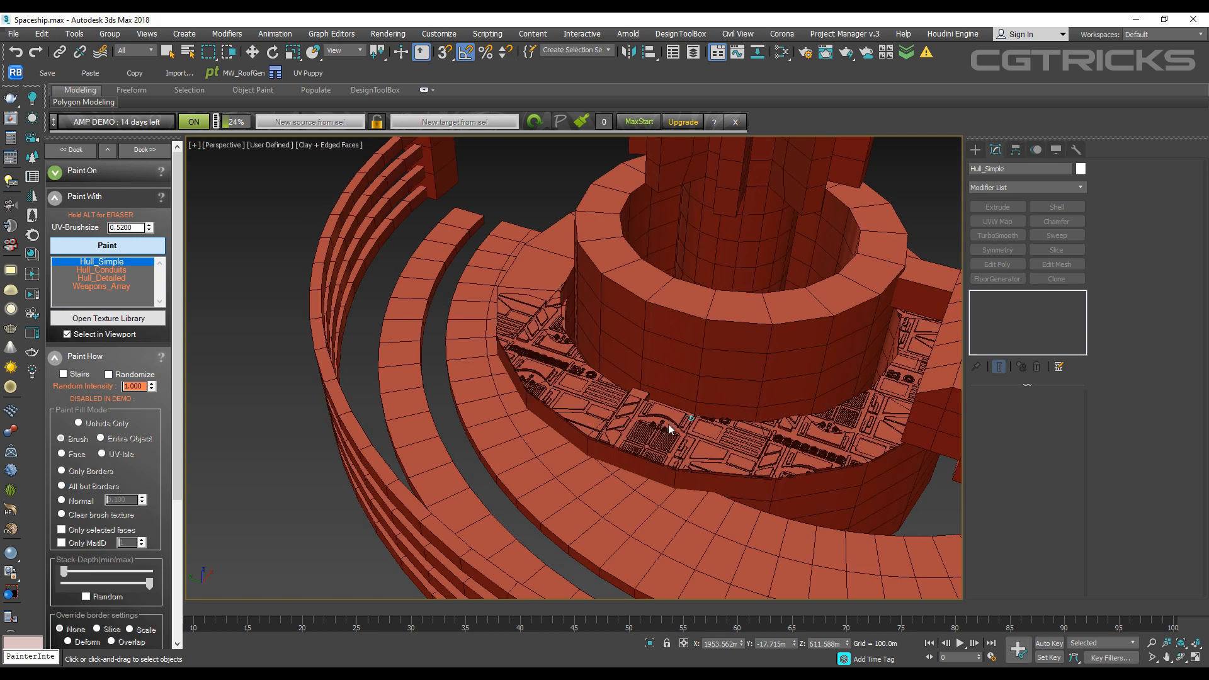
pyautogui.moveTo(668, 425)
pyautogui.keyDown('alt'); pyautogui.mouseDown(button='middle')
pyautogui.moveTo(708, 438)
pyautogui.moveTo(664, 425)
pyautogui.mouseUp(button='middle'); pyautogui.keyUp('alt')
pyautogui.scroll(3, 665, 435)
pyautogui.moveTo(663, 437); pyautogui.dragTo(694, 305)
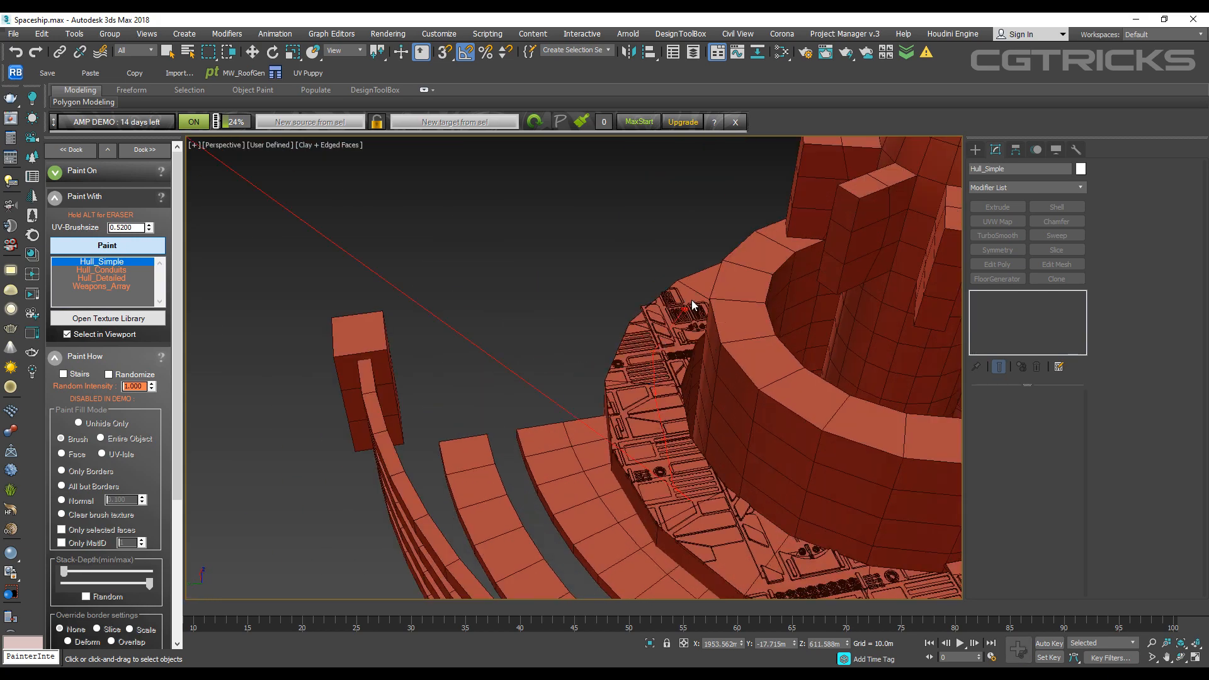
pyautogui.scroll(-3, 773, 384)
pyautogui.moveTo(694, 305)
pyautogui.keyDown('alt'); pyautogui.mouseDown(button='middle')
pyautogui.moveTo(773, 384)
pyautogui.moveTo(571, 421)
pyautogui.mouseUp(button='middle'); pyautogui.keyUp('alt')
pyautogui.moveTo(507, 481)
pyautogui.mouseDown()
pyautogui.moveTo(500, 379)
pyautogui.moveTo(507, 385)
pyautogui.mouseUp()
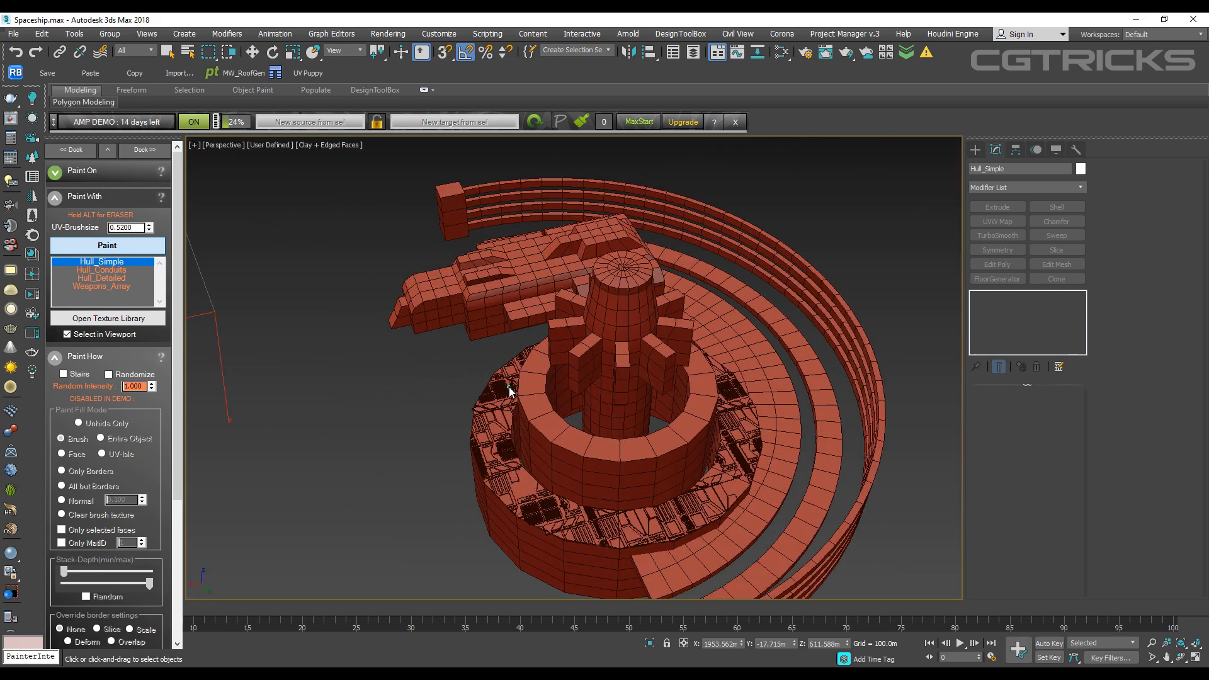
# Step: Choose the Hull_Conduits texture, set the UV brush size to 0.98 and paint it around the raised ring's outer wall
pyautogui.scroll(-3, 504, 435)
pyautogui.moveTo(509, 387)
pyautogui.keyDown('alt'); pyautogui.mouseDown(button='middle')
pyautogui.moveTo(504, 435)
pyautogui.moveTo(558, 399)
pyautogui.moveTo(504, 377)
pyautogui.mouseUp(button='middle'); pyautogui.keyUp('alt')
pyautogui.scroll(4, 557, 399)
pyautogui.scroll(-4, 558, 399)
pyautogui.moveTo(504, 377)
pyautogui.mouseDown(button='middle')
pyautogui.moveTo(431, 366)
pyautogui.moveTo(559, 349)
pyautogui.mouseUp(button='middle')
pyautogui.scroll(4, 559, 349)
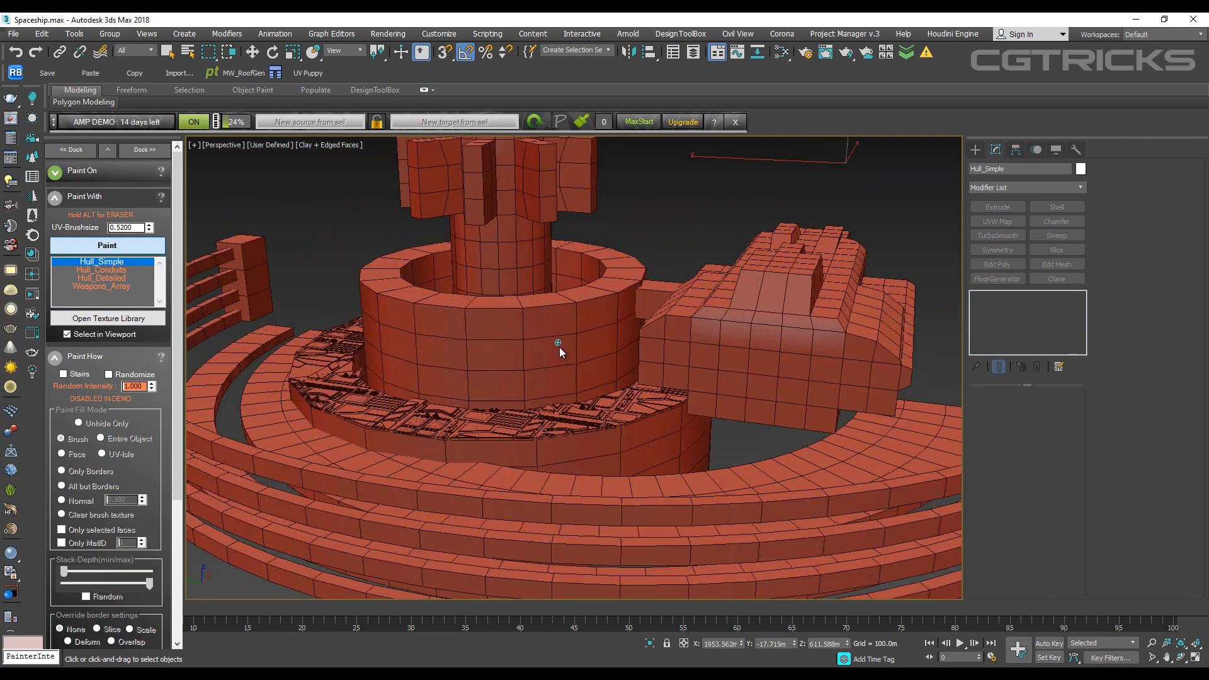
pyautogui.click(107, 270)
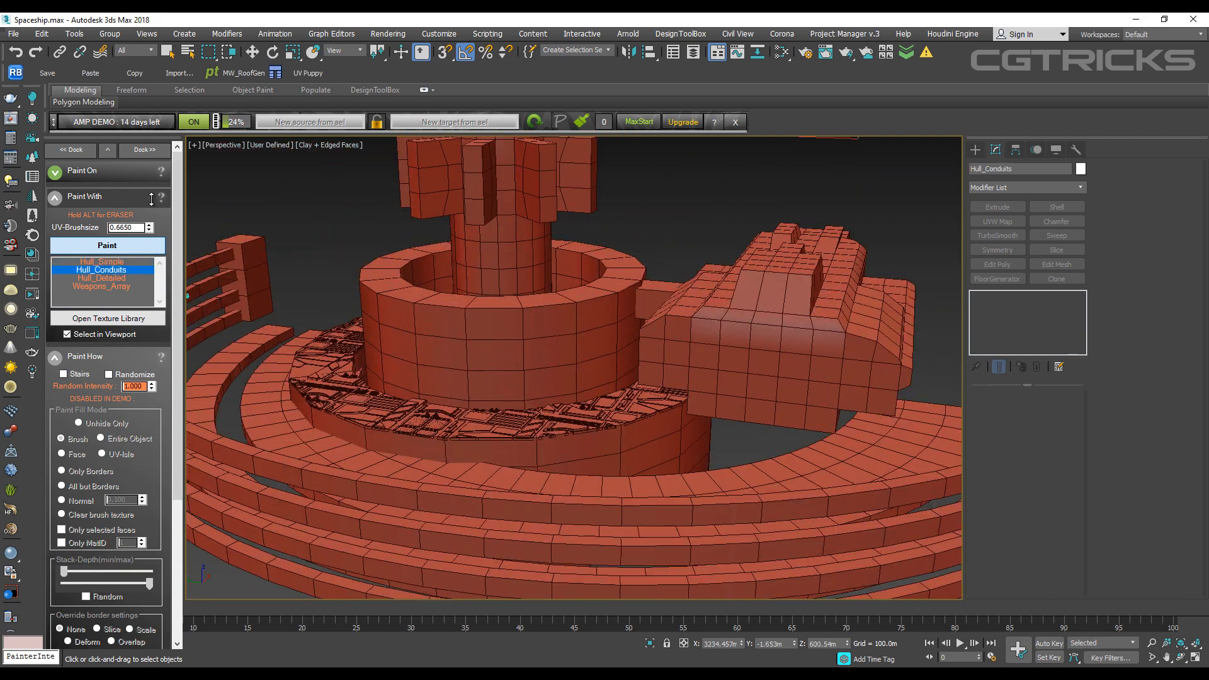
pyautogui.moveTo(497, 360); pyautogui.dragTo(553, 360)
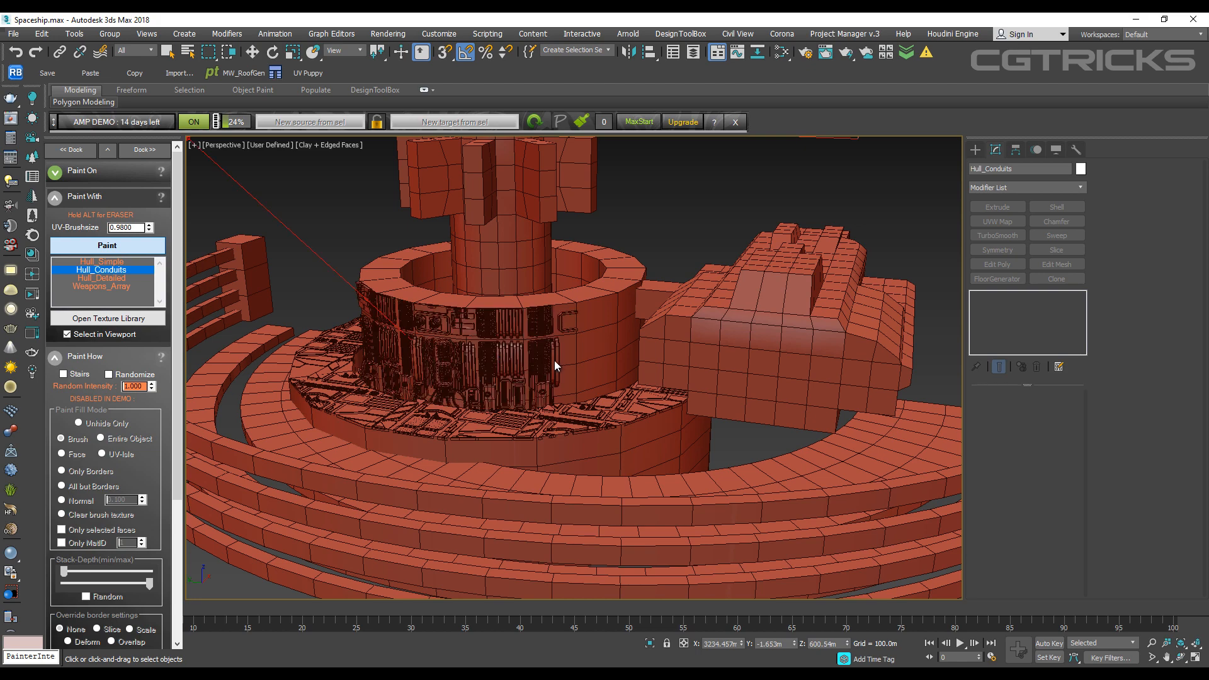
pyautogui.scroll(2, 566, 360)
pyautogui.click(632, 331)
pyautogui.scroll(5, 481, 352)
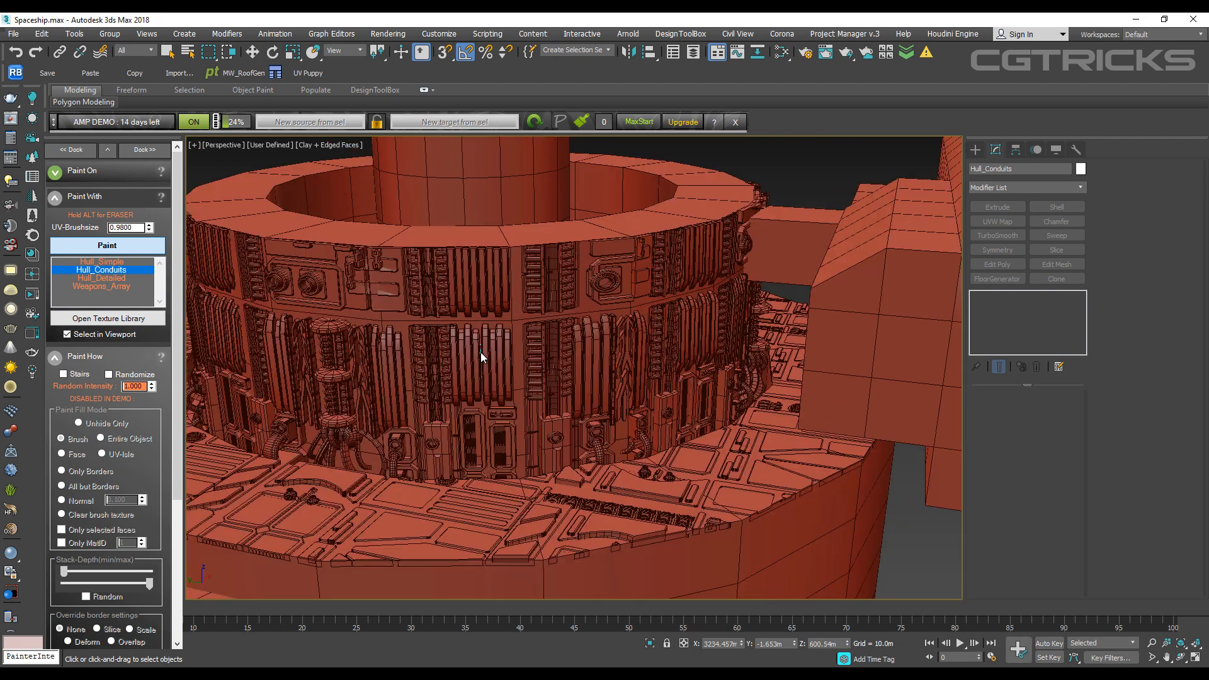
pyautogui.press('F4')
pyautogui.scroll(-6, 547, 341)
pyautogui.press('F4')
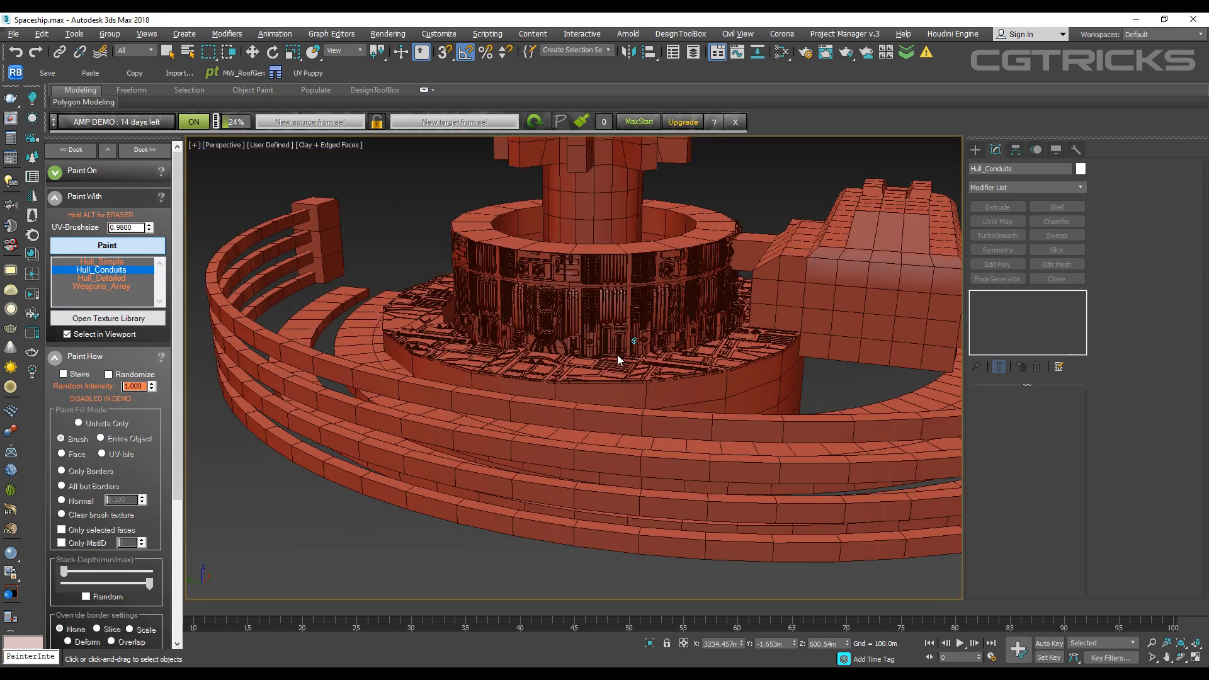
# Step: Paint the Hull_Detailed texture onto the top surface of the wide curved deck surrounding the round platform
pyautogui.keyDown('alt'); pyautogui.moveTo(617, 353); pyautogui.dragTo(762, 378, button='middle'); pyautogui.keyUp('alt')
pyautogui.scroll(2, 761, 378)
pyautogui.click(118, 278)
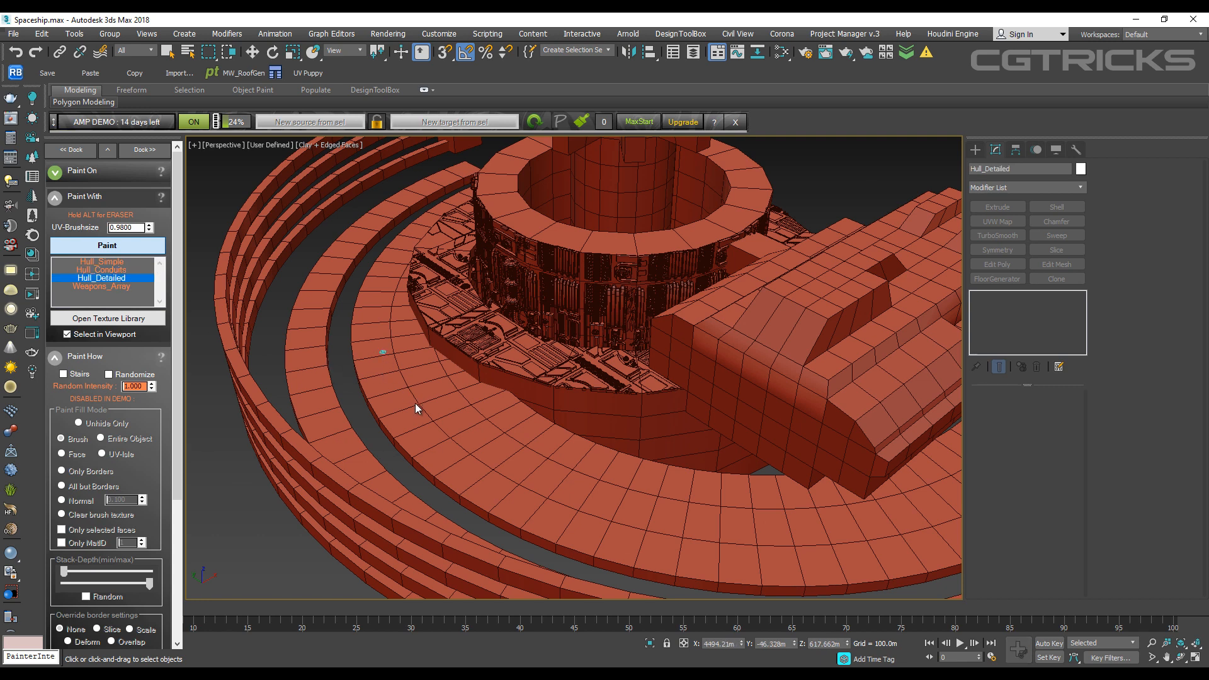
pyautogui.click(486, 441)
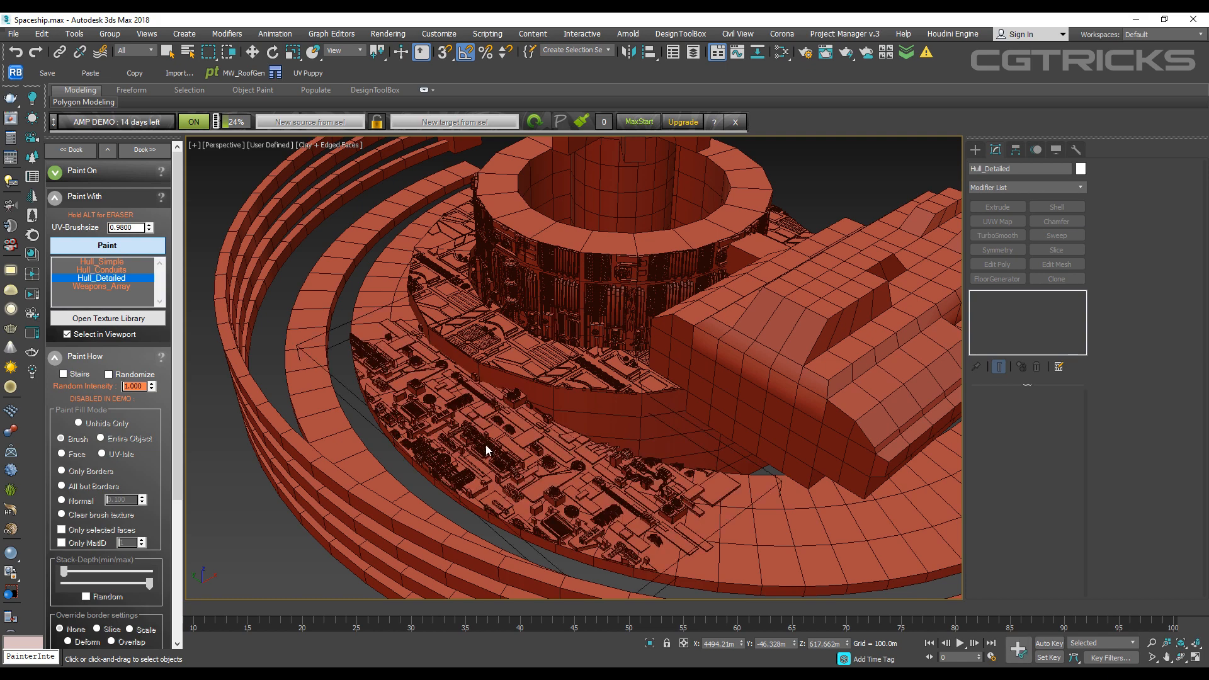
# Step: Paint the Weapons_Array texture onto the side of one of the central tower's fins and end the painting mode
pyautogui.scroll(-3, 485, 446)
pyautogui.moveTo(484, 445)
pyautogui.keyDown('alt'); pyautogui.mouseDown(button='middle')
pyautogui.moveTo(603, 460)
pyautogui.moveTo(466, 421)
pyautogui.moveTo(673, 470)
pyautogui.moveTo(585, 445)
pyautogui.mouseUp(button='middle'); pyautogui.keyUp('alt')
pyautogui.scroll(-2, 466, 422)
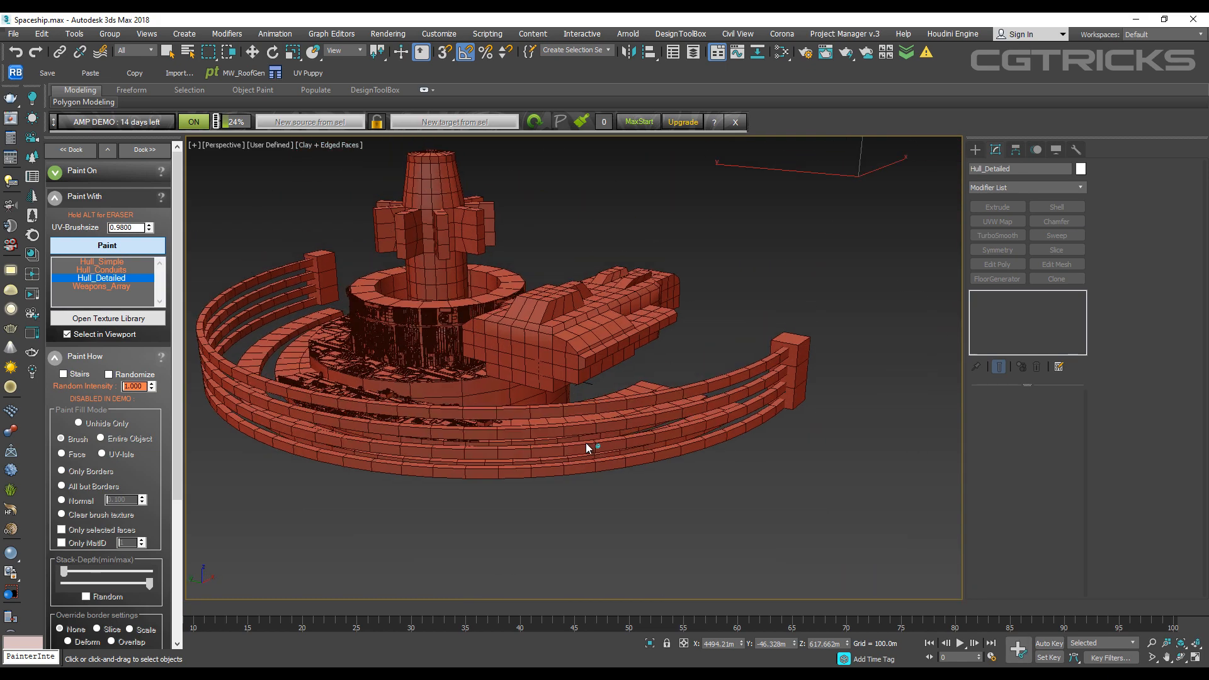
pyautogui.click(126, 286)
pyautogui.scroll(6, 418, 224)
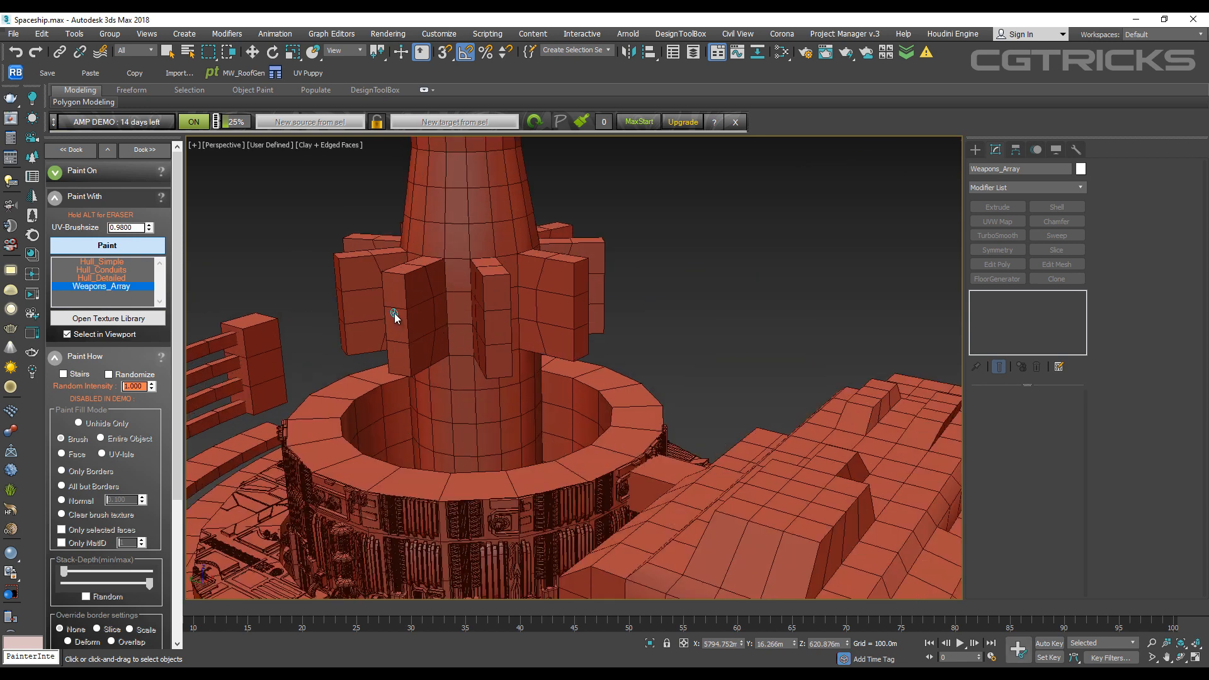
pyautogui.moveTo(388, 314); pyautogui.dragTo(399, 346)
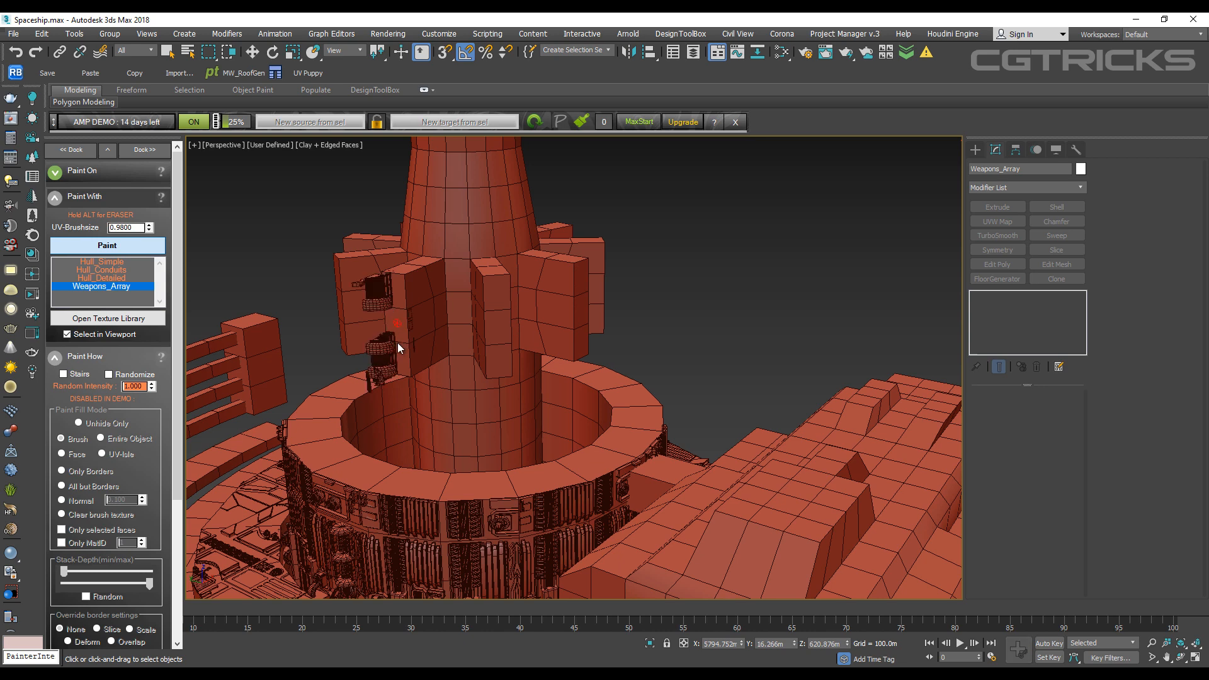
pyautogui.rightClick(701, 281)
pyautogui.click(670, 227)
pyautogui.rightClick(671, 233)
pyautogui.click(678, 271)
# Step: Hide edged faces and examine the painted textures on the ring, platform and curved deck up close
pyautogui.scroll(-6, 678, 274)
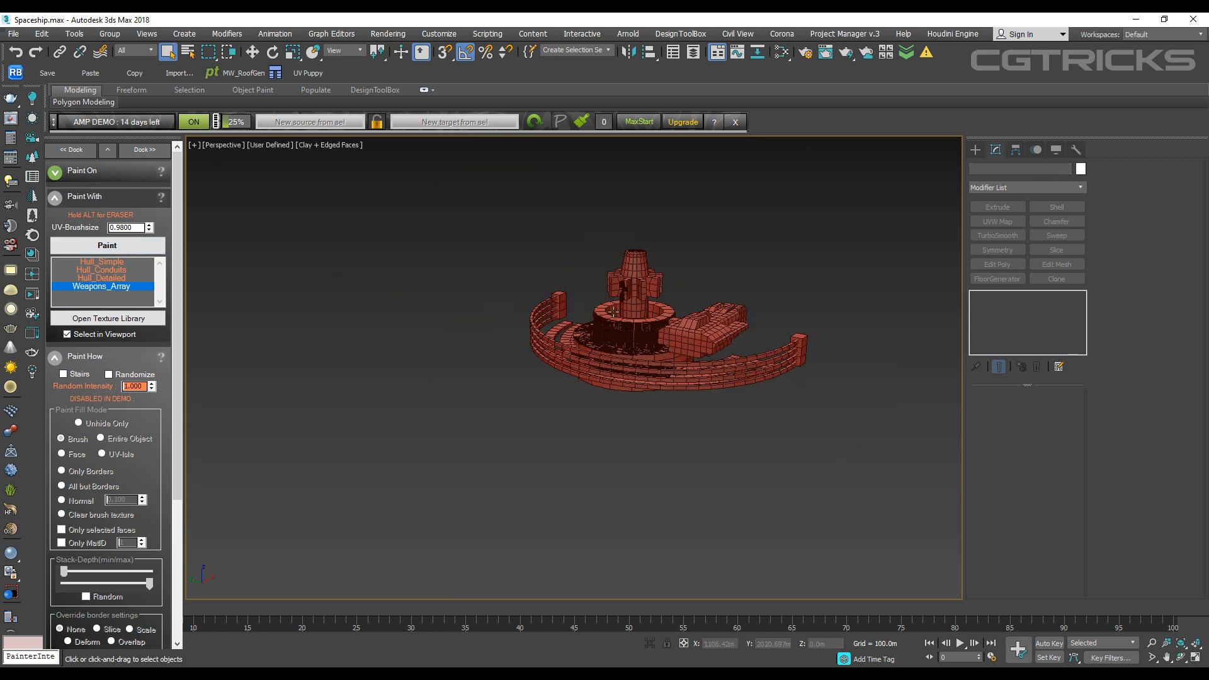
pyautogui.keyDown('alt'); pyautogui.moveTo(620, 340); pyautogui.dragTo(622, 413, button='middle'); pyautogui.keyUp('alt')
pyautogui.scroll(4, 646, 322)
pyautogui.press('F4')
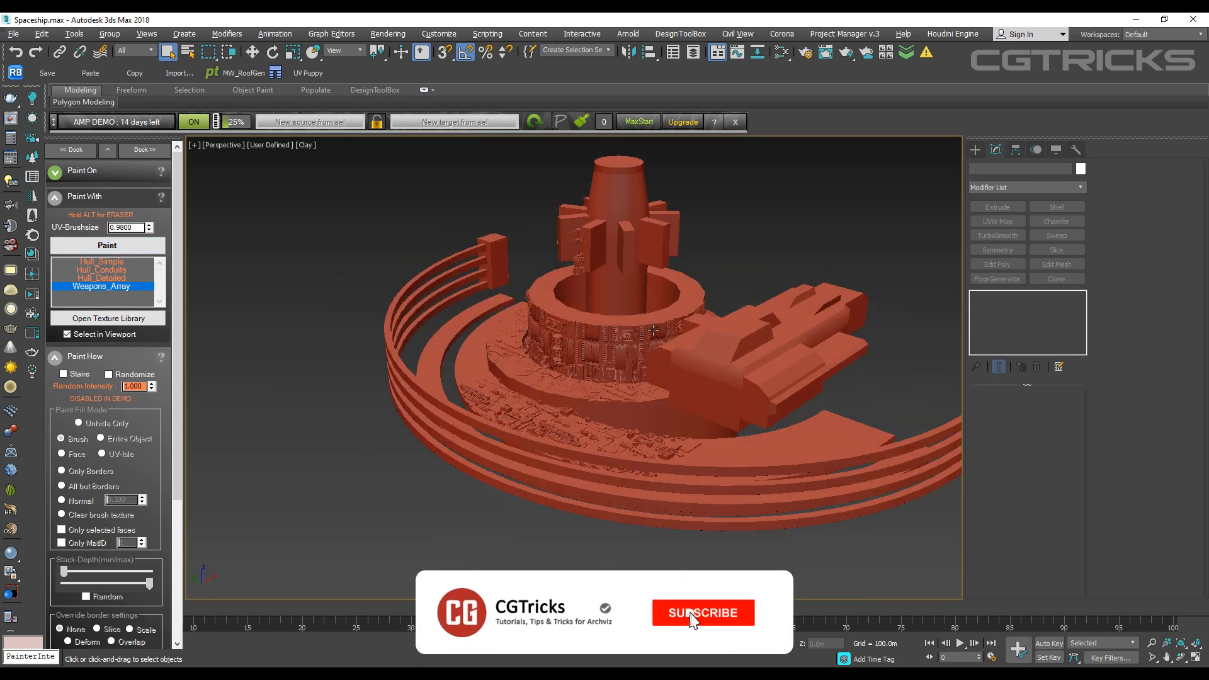
pyautogui.keyDown('alt'); pyautogui.moveTo(548, 380); pyautogui.dragTo(589, 375, button='middle'); pyautogui.keyUp('alt')
pyautogui.scroll(3, 589, 375)
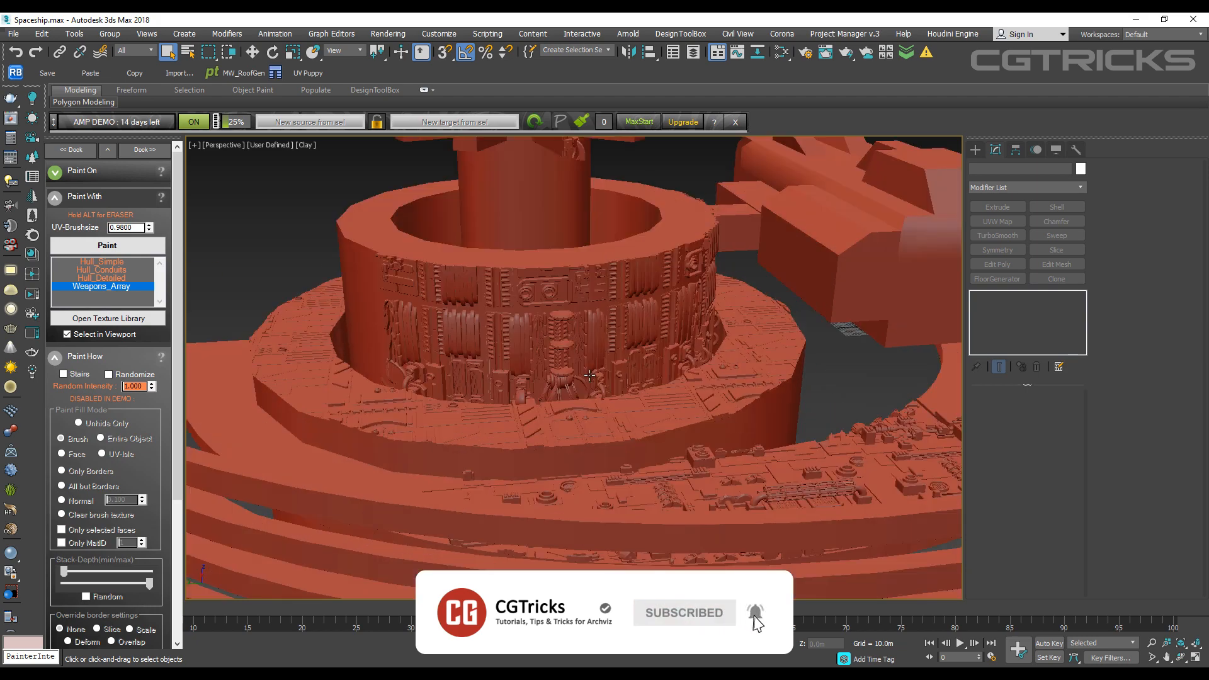